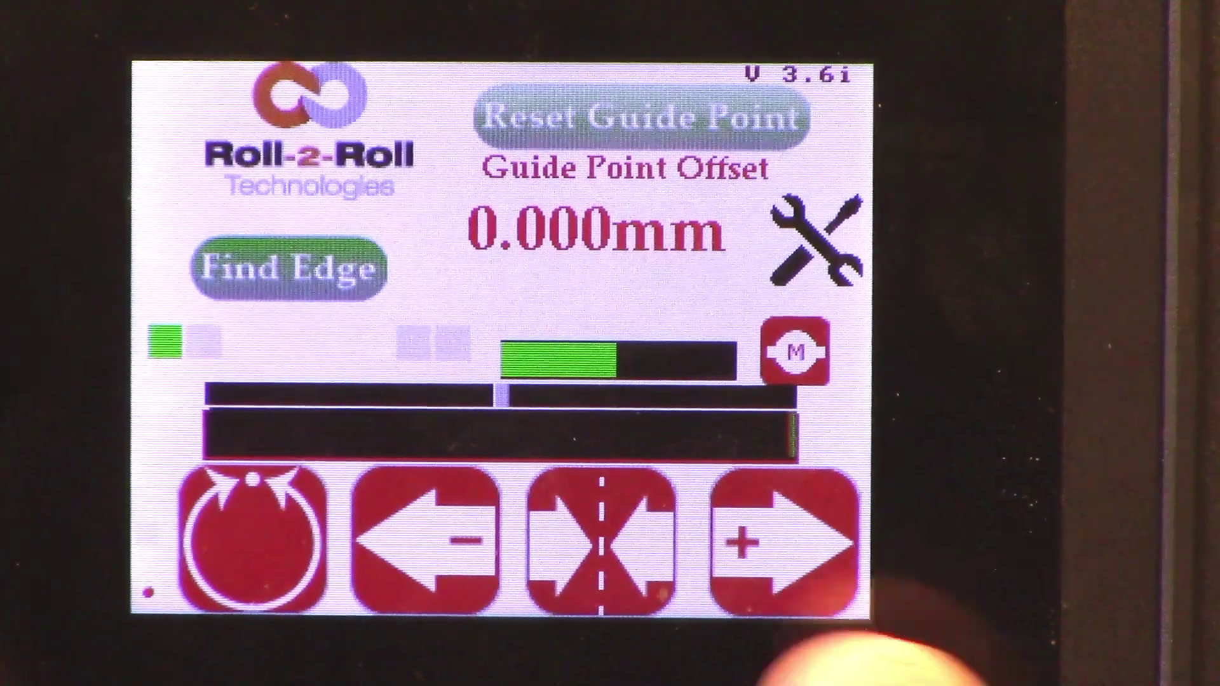
Step: Open the SCU5 Ethernet/IP settings page to read its static IP 192.168.001.100
{"action": "left_click", "coordinate": [607, 508]}
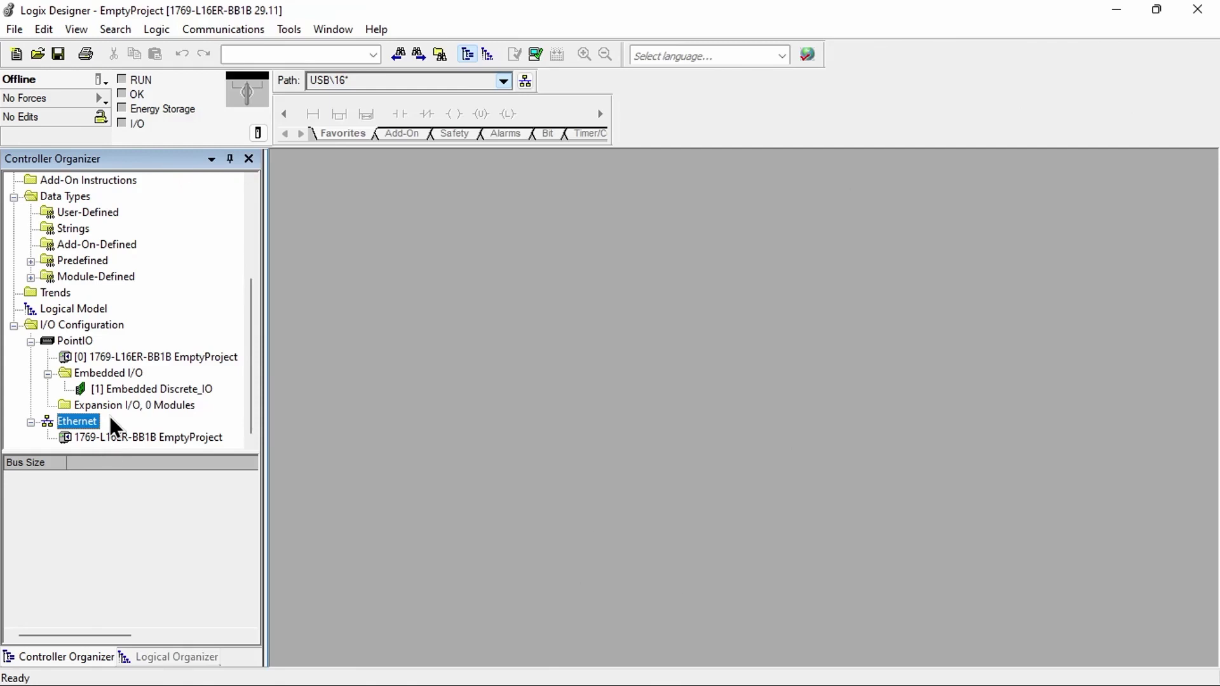
{"action": "key", "text": "Home"}
Step: Add a new module under Ethernet by searching 'r2r' and creating the 1544.100 R2R NIC 52-RE/EIS
{"action": "right_click", "coordinate": [72, 421]}
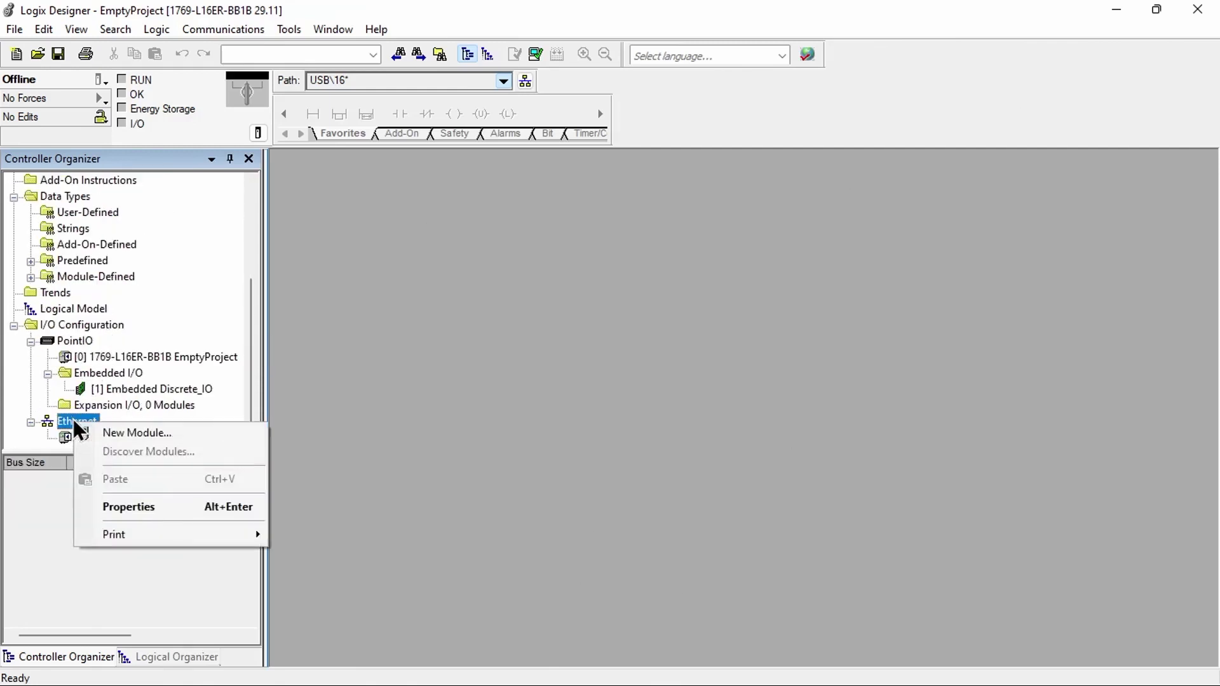
{"action": "left_click", "coordinate": [128, 433]}
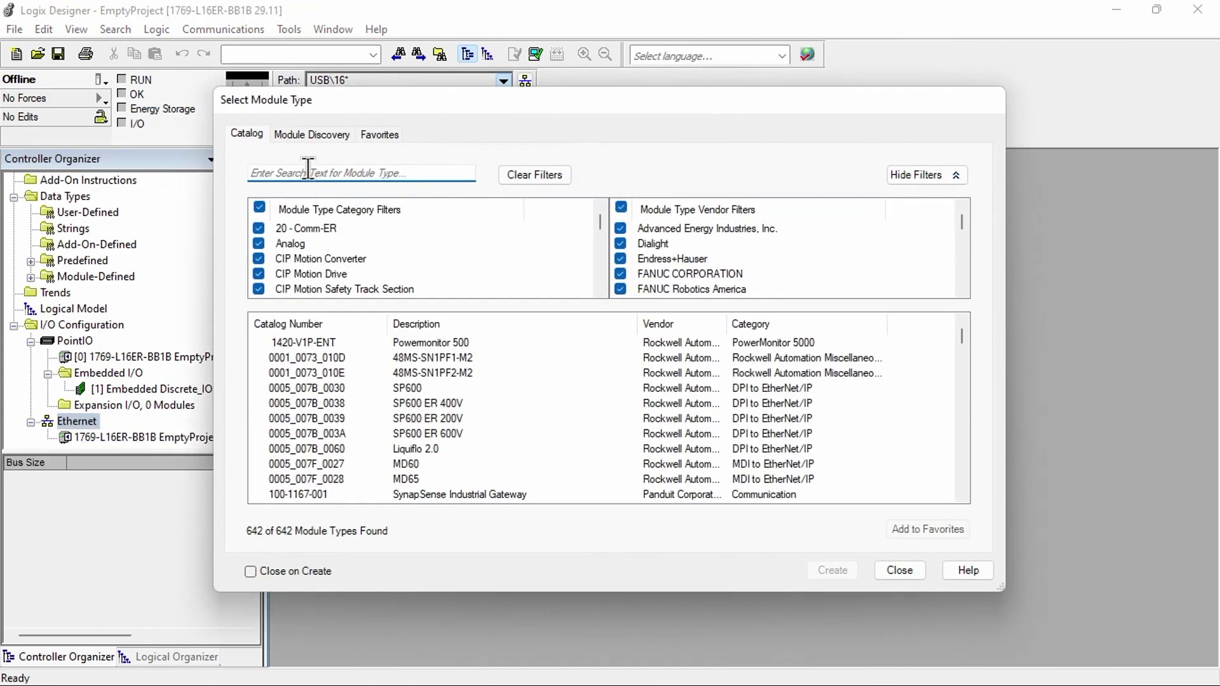
{"action": "left_click", "coordinate": [309, 169]}
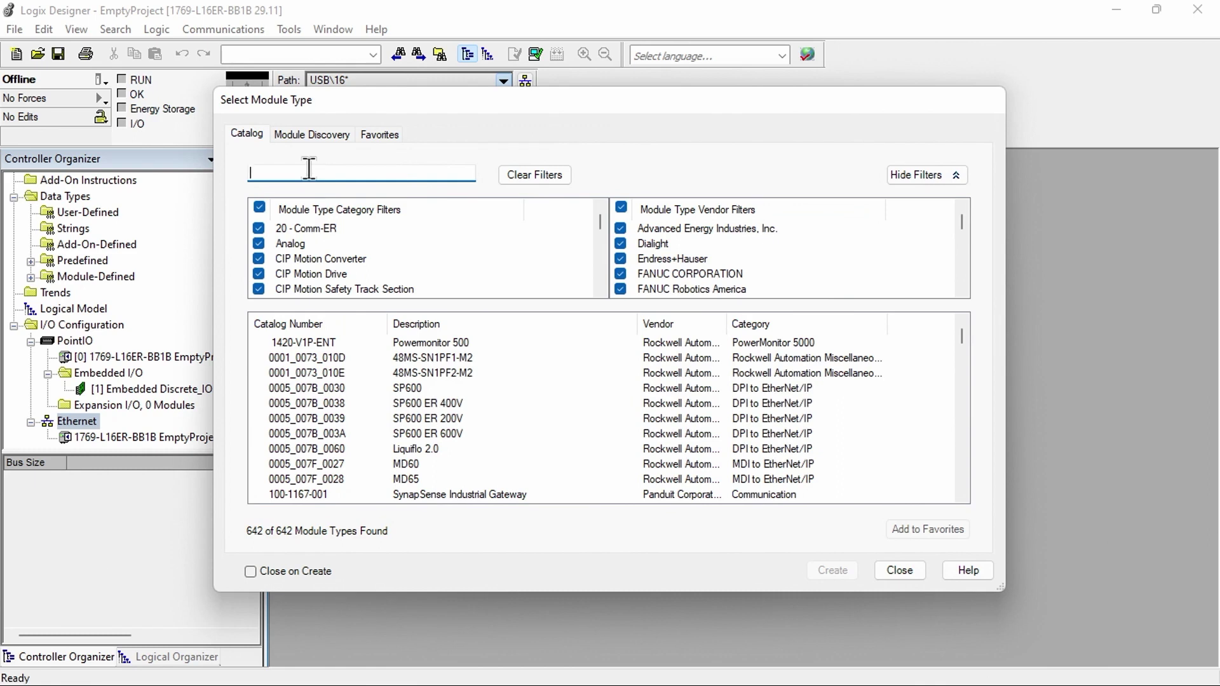
{"action": "type", "text": "r2r"}
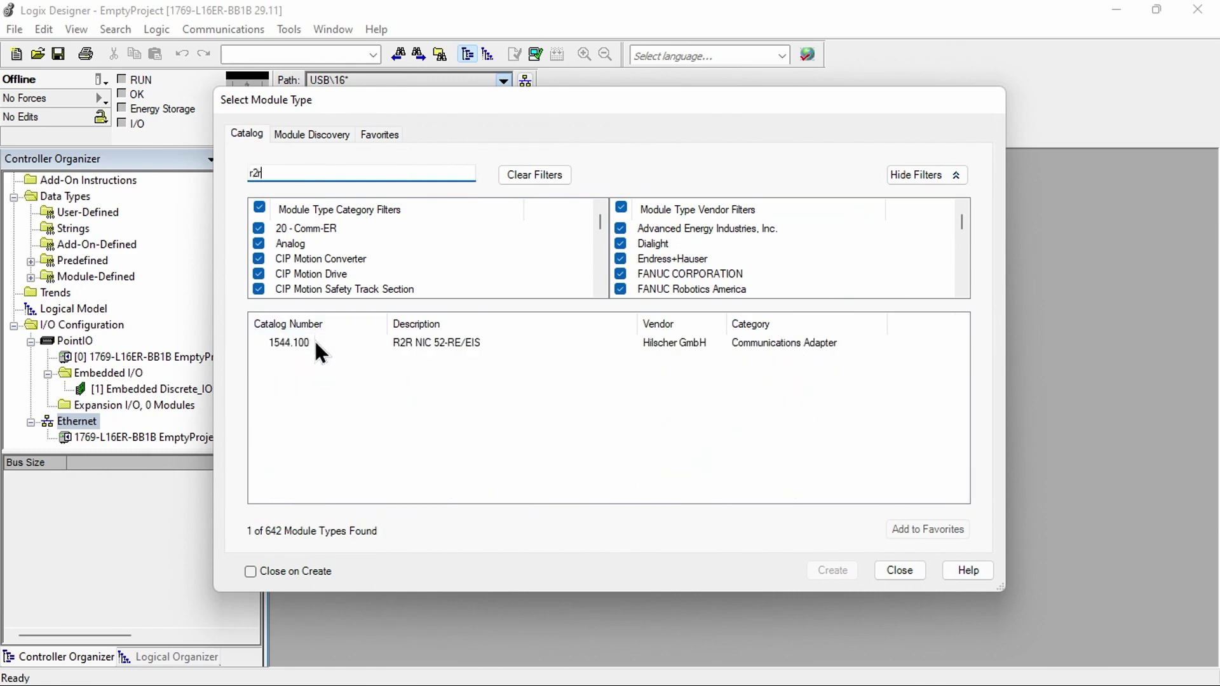
{"action": "left_click", "coordinate": [419, 343]}
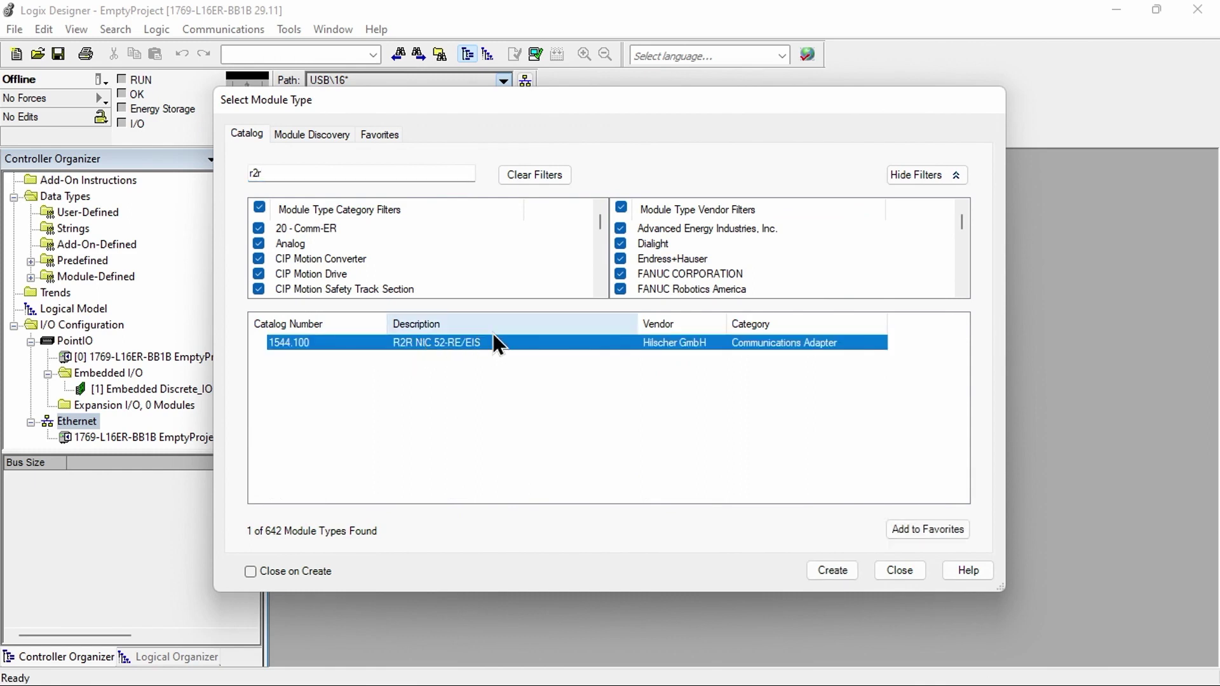
{"action": "left_click", "coordinate": [833, 570]}
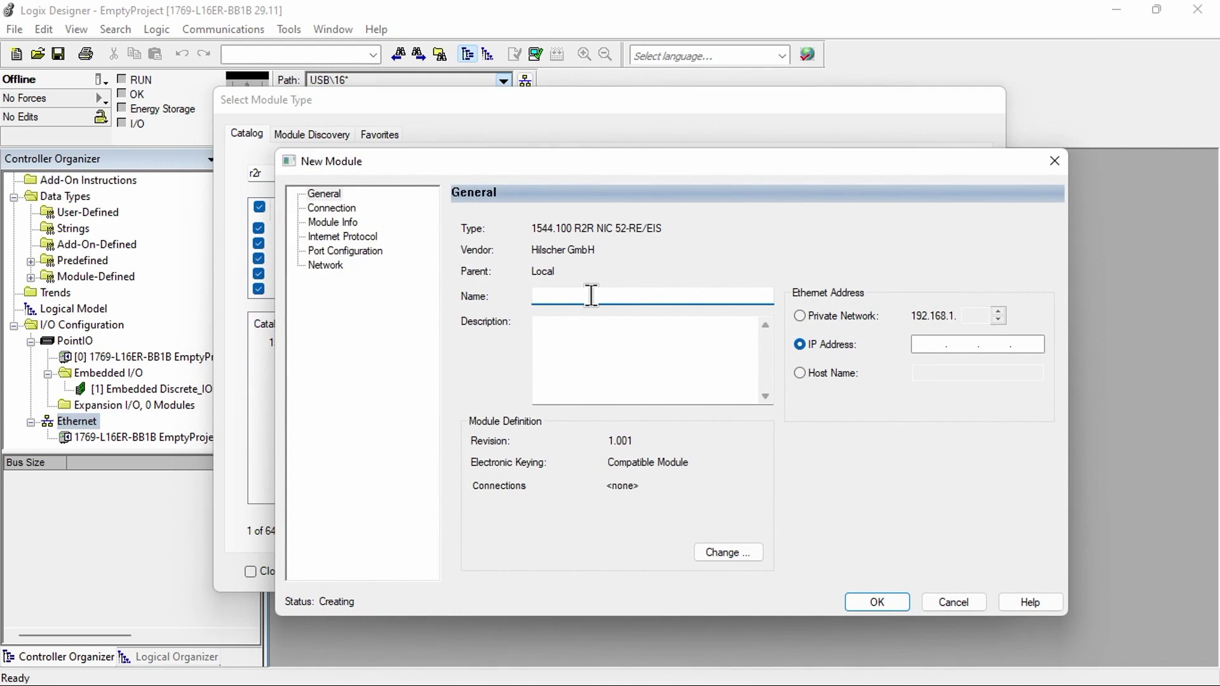
Step: Enter 192.168.1.100 as the new R2R module's IP address
{"action": "type", "text": "Desmo"}
{"action": "left_click", "coordinate": [916, 345]}
{"action": "type", "text": "192 . 168 . 1 . 100"}
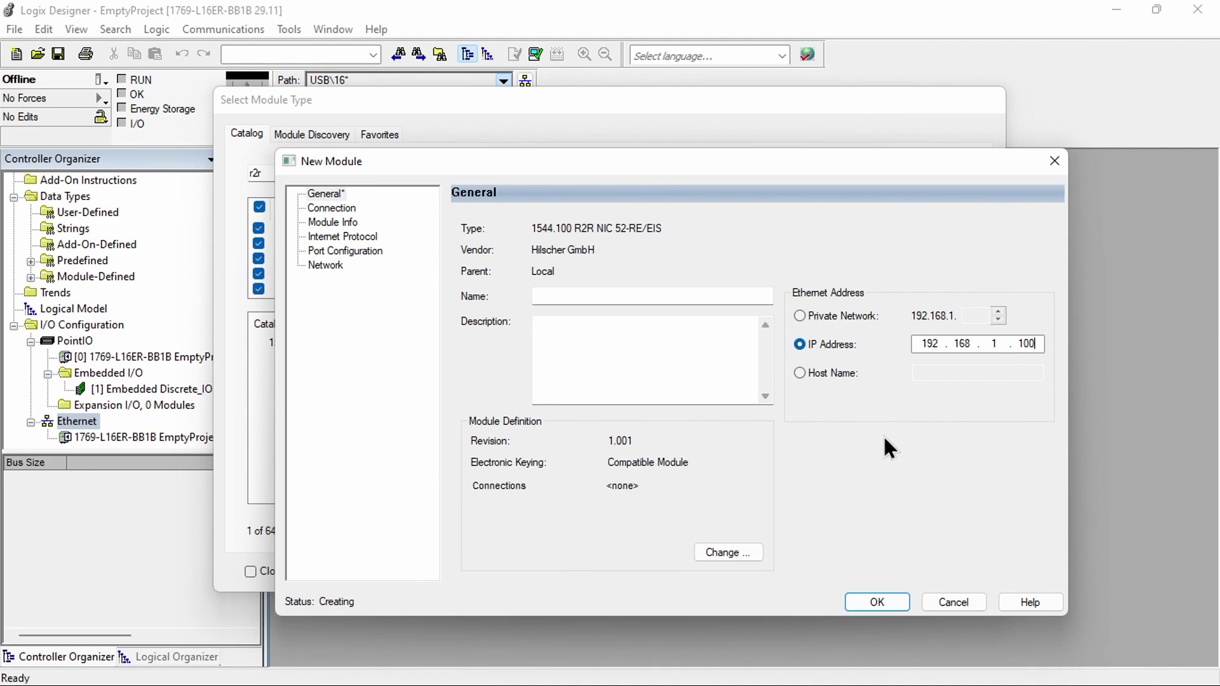
Step: Change the module definition to an Exclusive Owner connection with INT data and confirm the change
{"action": "left_click", "coordinate": [727, 554]}
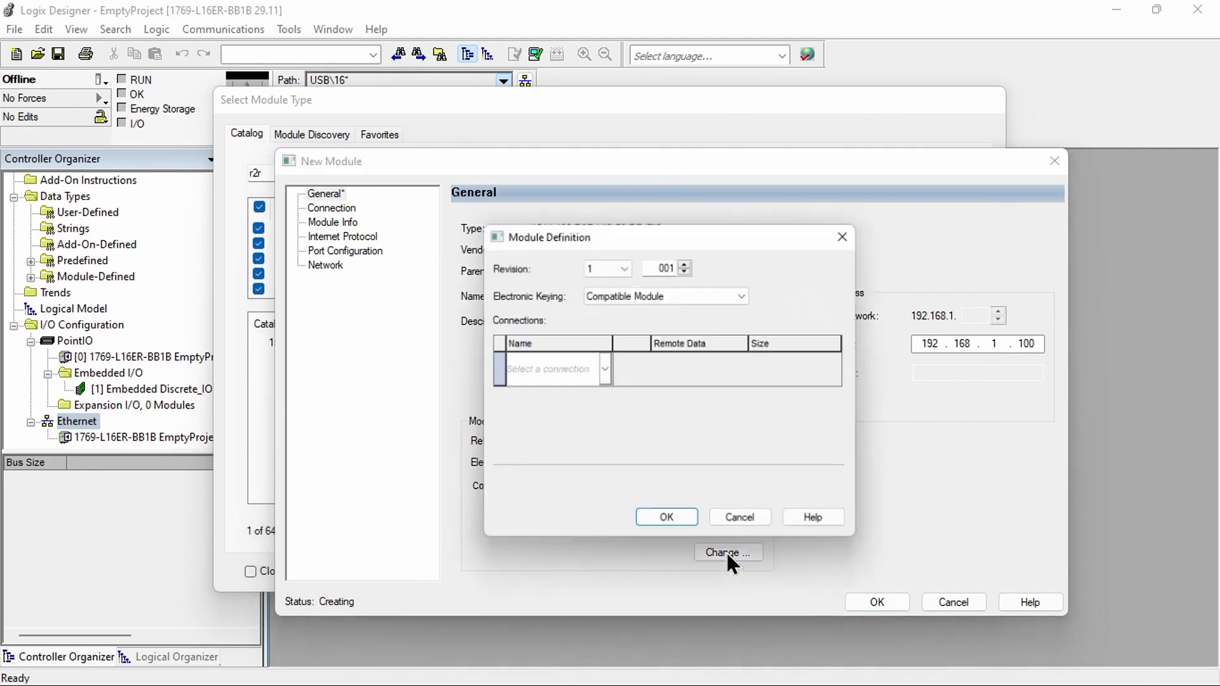
{"action": "left_click", "coordinate": [601, 370]}
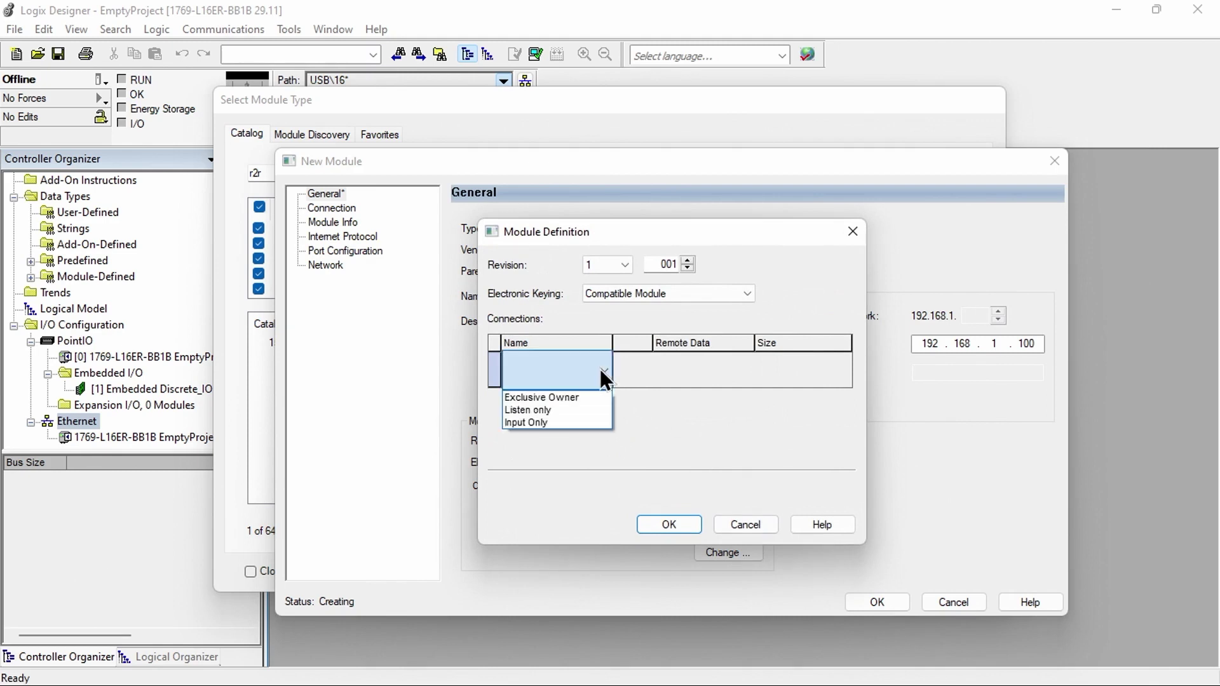
{"action": "left_click", "coordinate": [583, 395]}
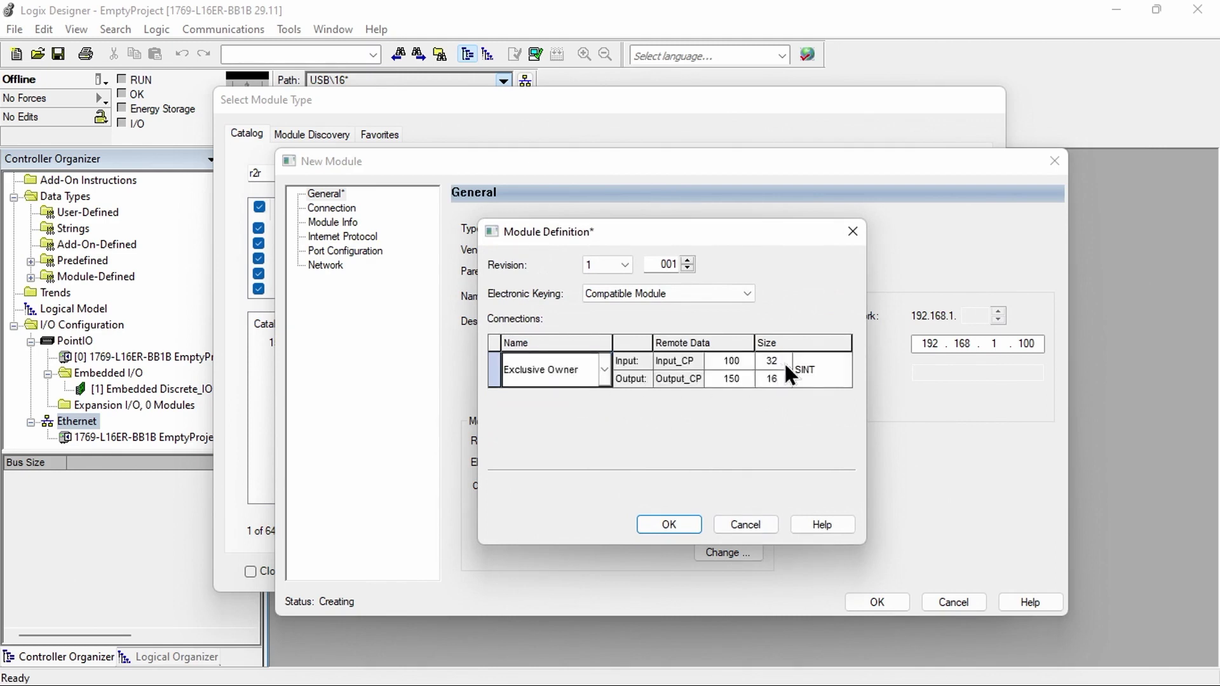
{"action": "left_click", "coordinate": [819, 368]}
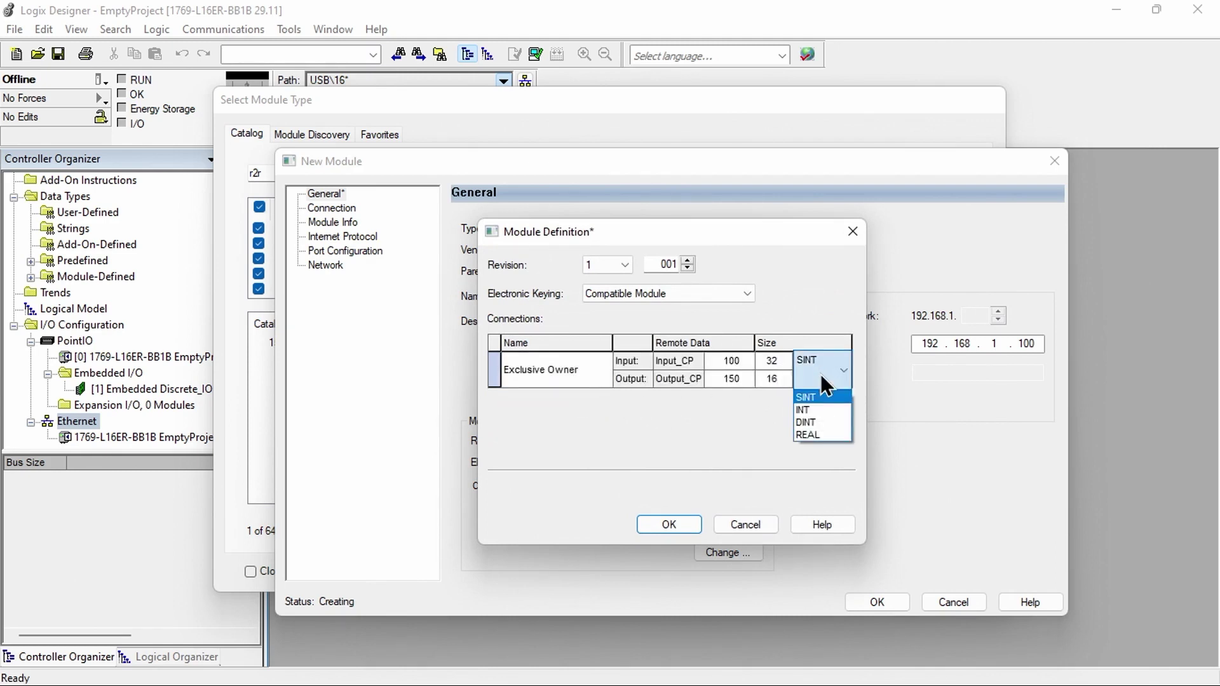
{"action": "left_click", "coordinate": [818, 409]}
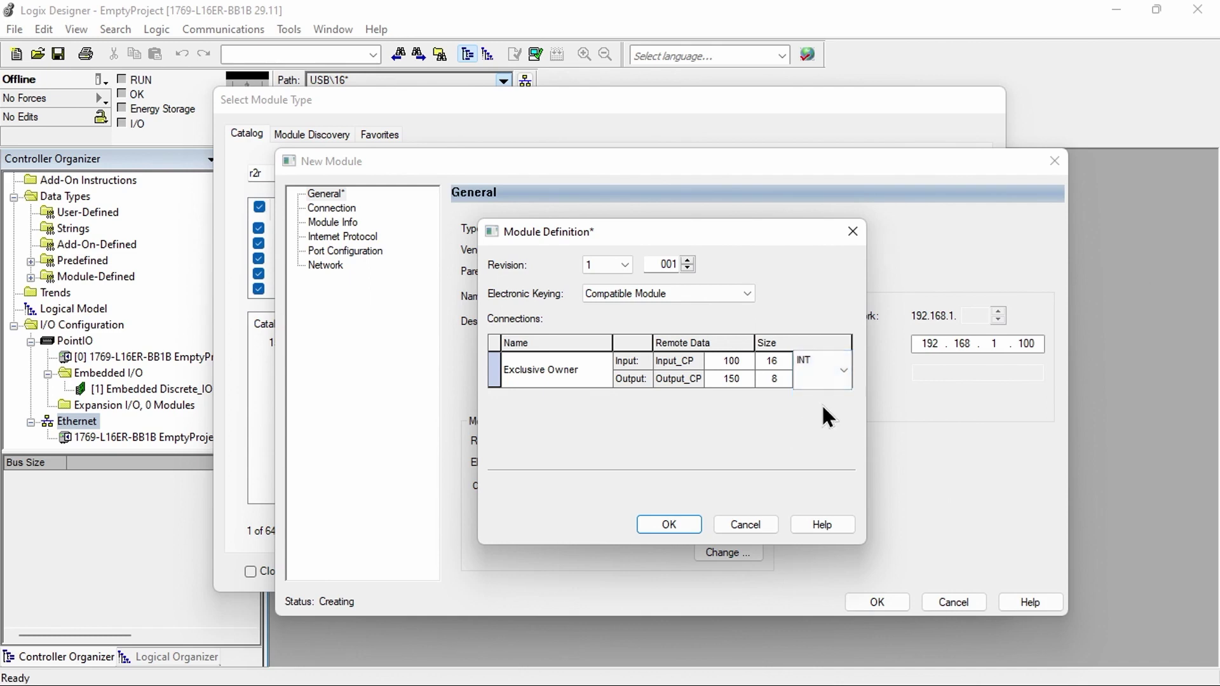
{"action": "left_click", "coordinate": [671, 524]}
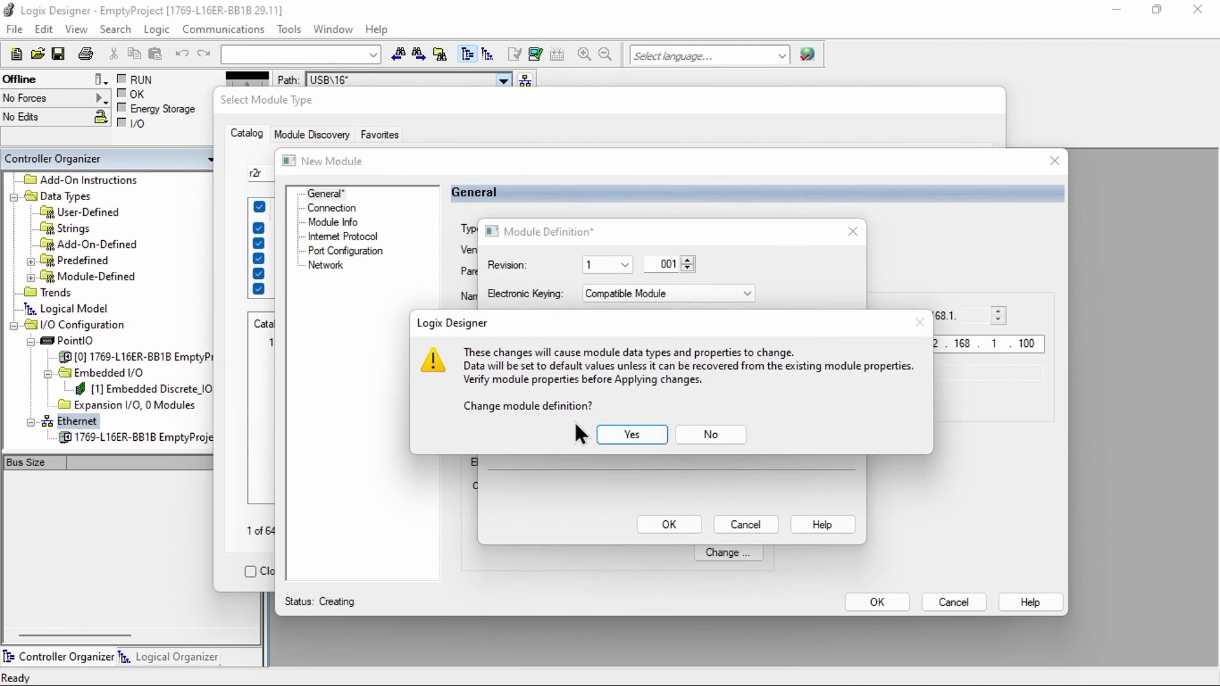
{"action": "left_click", "coordinate": [630, 434]}
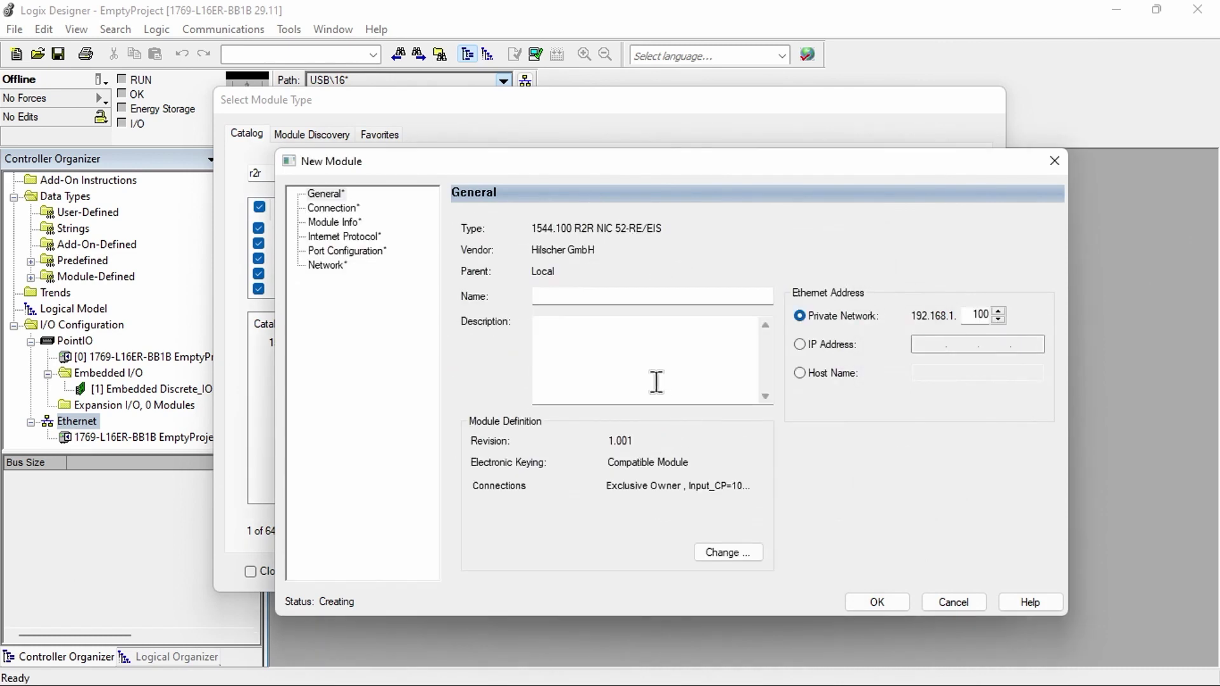
Step: Review the Connection page, name the module Demo, and finish creating it
{"action": "left_click", "coordinate": [342, 209]}
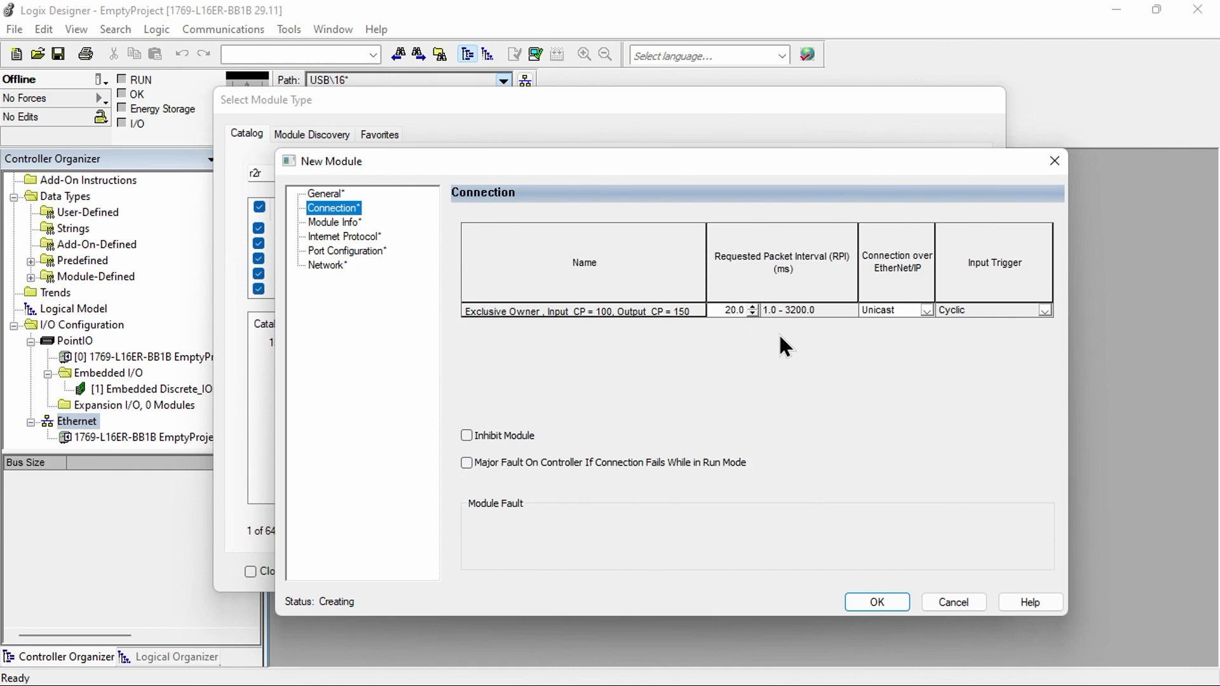
{"action": "left_click", "coordinate": [882, 603]}
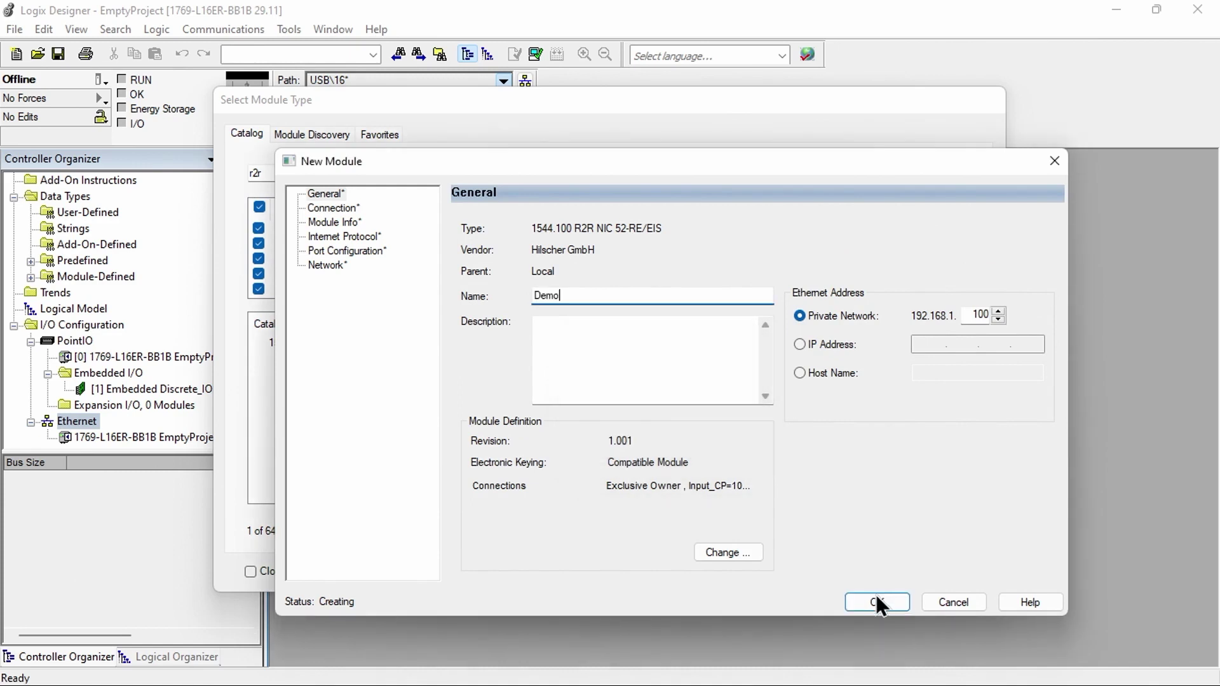
{"action": "left_click", "coordinate": [876, 601]}
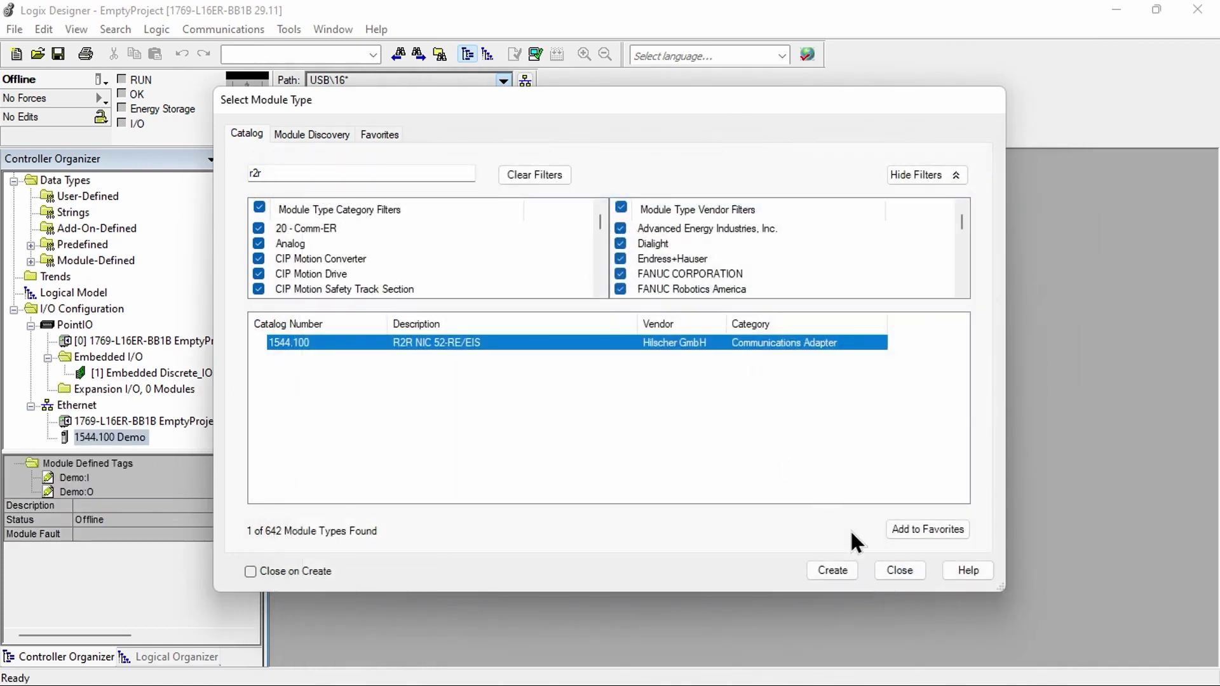
Step: Close the module catalog and open the Controller Tags list
{"action": "left_click", "coordinate": [899, 570]}
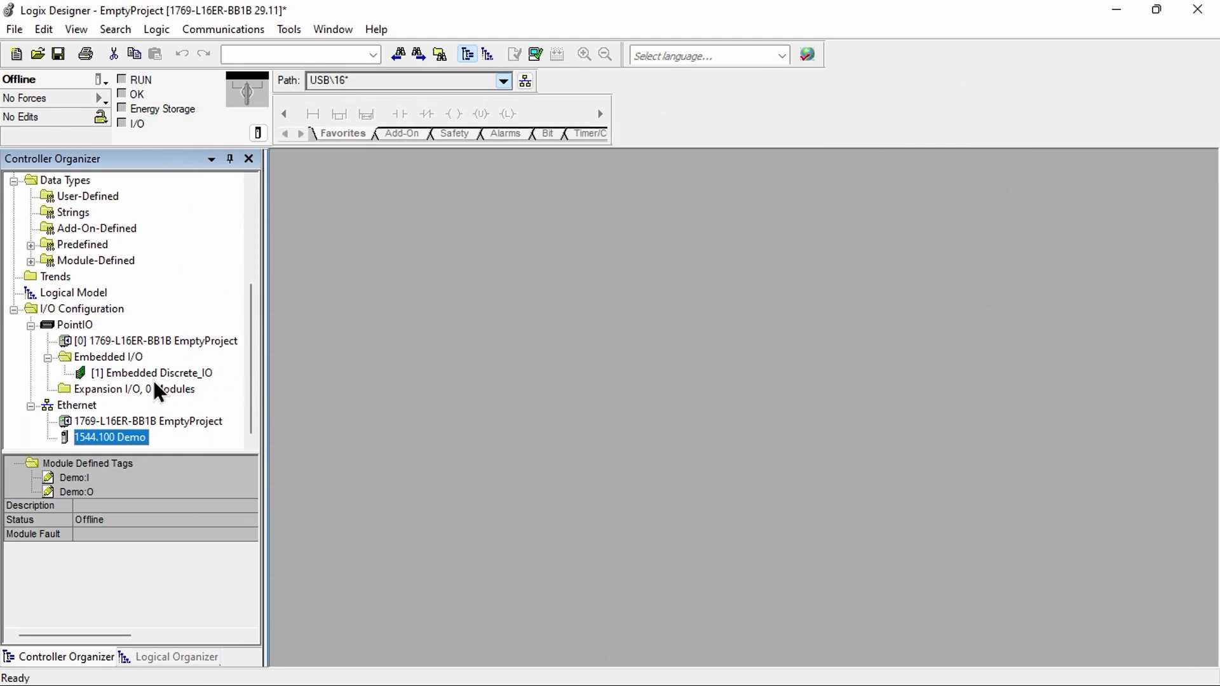
{"action": "mouse_move", "coordinate": [106, 429]}
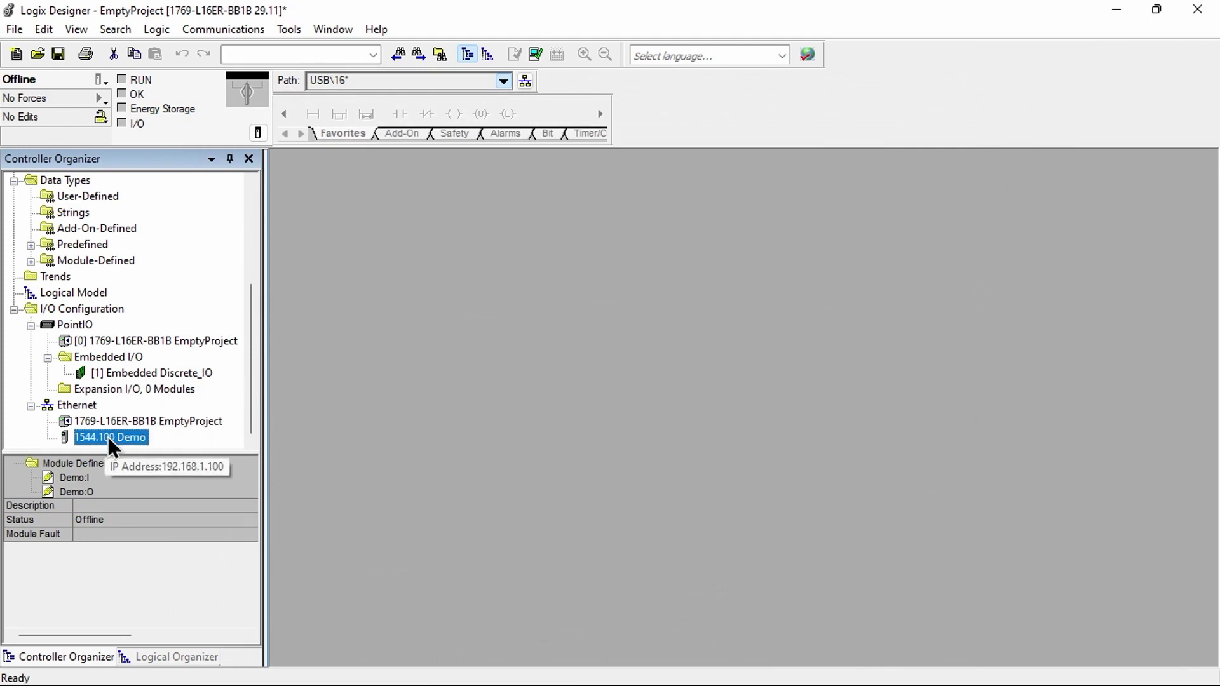
{"action": "scroll", "coordinate": [115, 320], "scroll_direction": "up", "scroll_amount": 4}
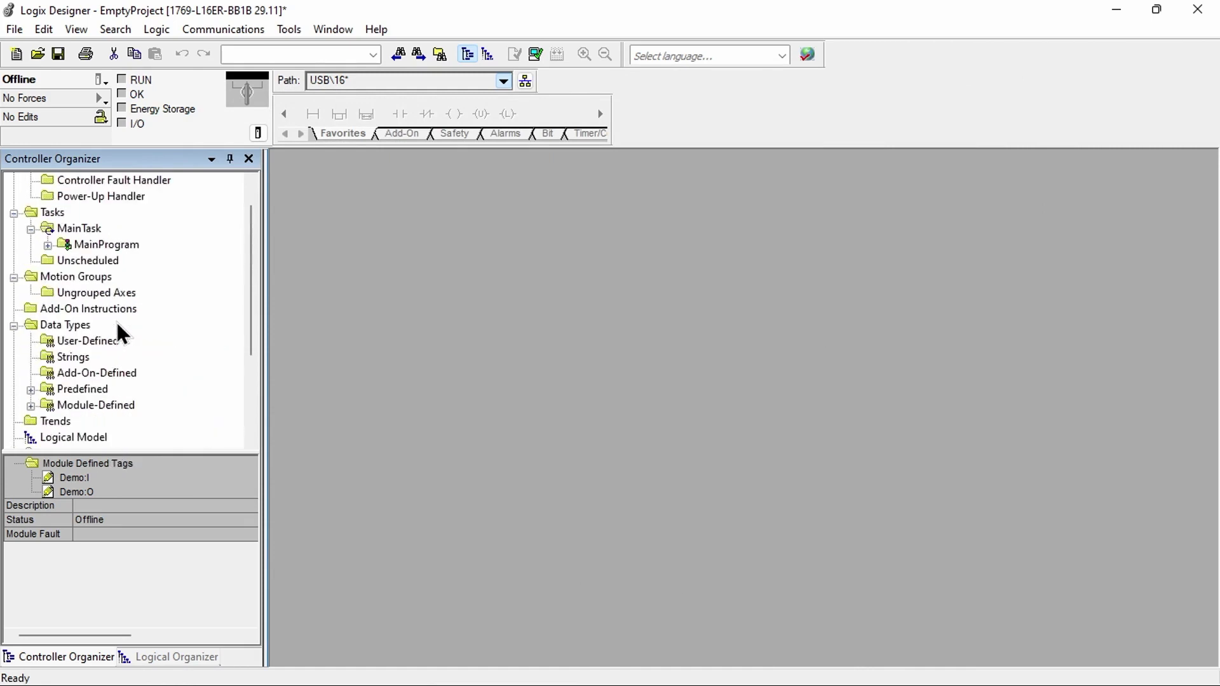
{"action": "double_click", "coordinate": [84, 194]}
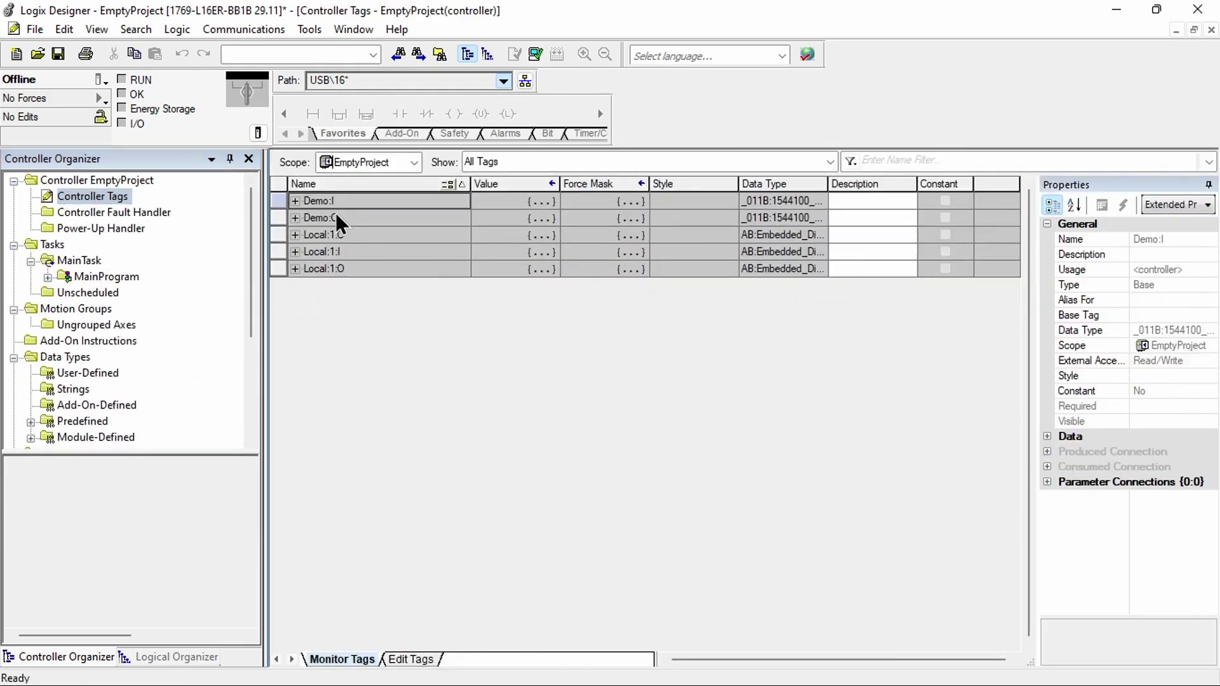
Step: Expand Demo:I and Demo:O to verify Data is INT[16] and INT[8], leaving Demo:I expanded
{"action": "left_click", "coordinate": [295, 201]}
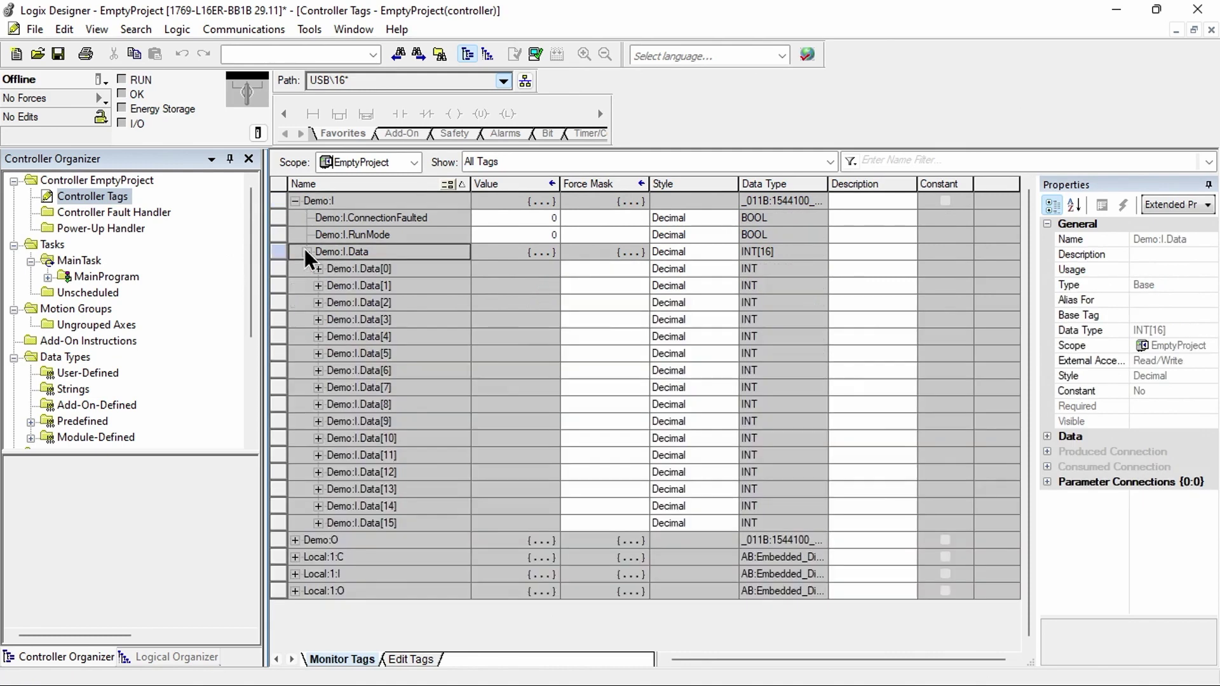
{"action": "left_click", "coordinate": [294, 539]}
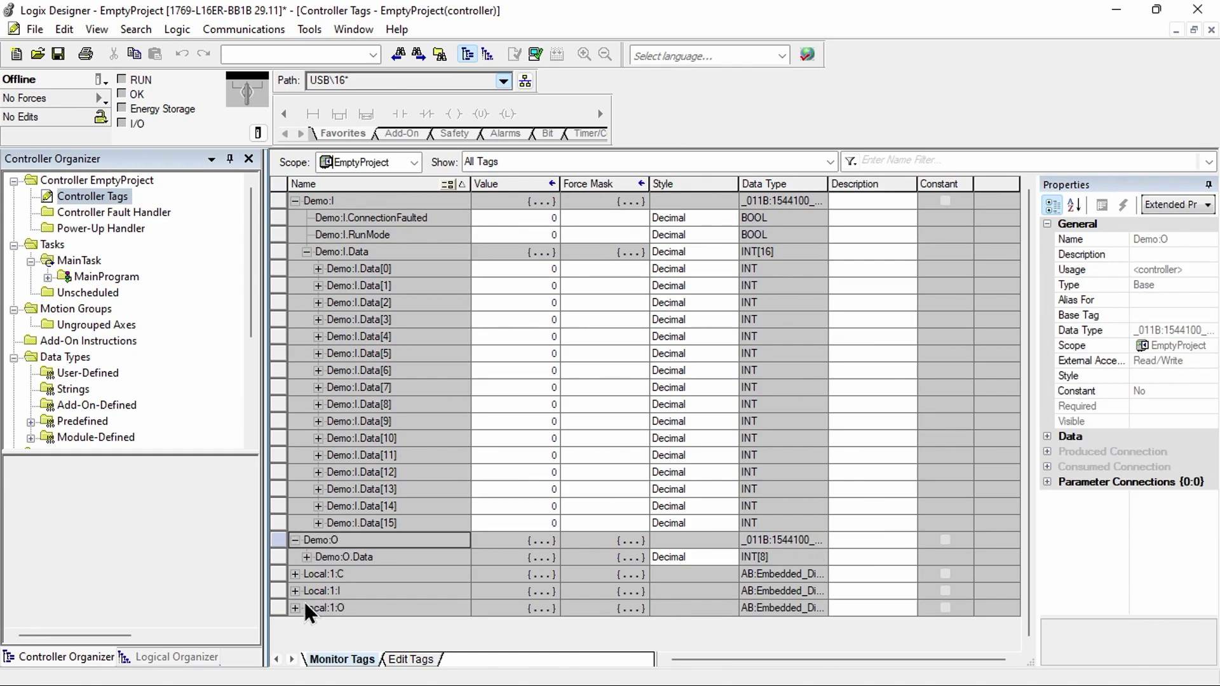
{"action": "left_click", "coordinate": [307, 557]}
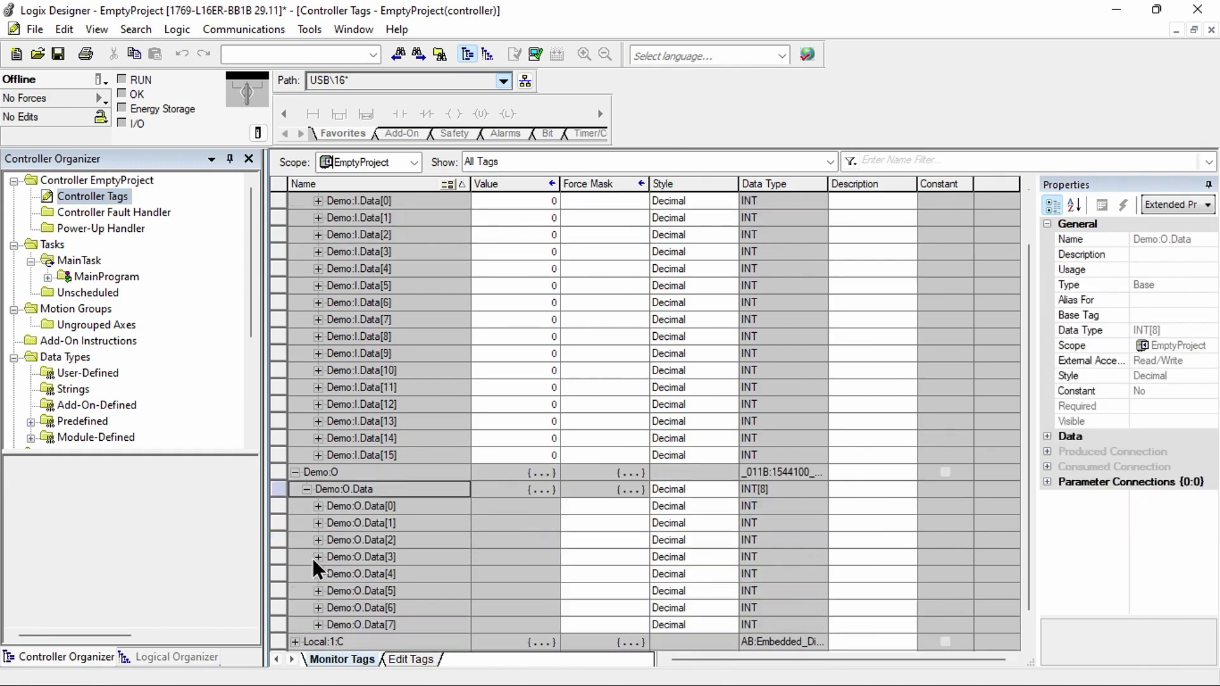
{"action": "left_click", "coordinate": [294, 472]}
{"action": "left_click", "coordinate": [295, 200]}
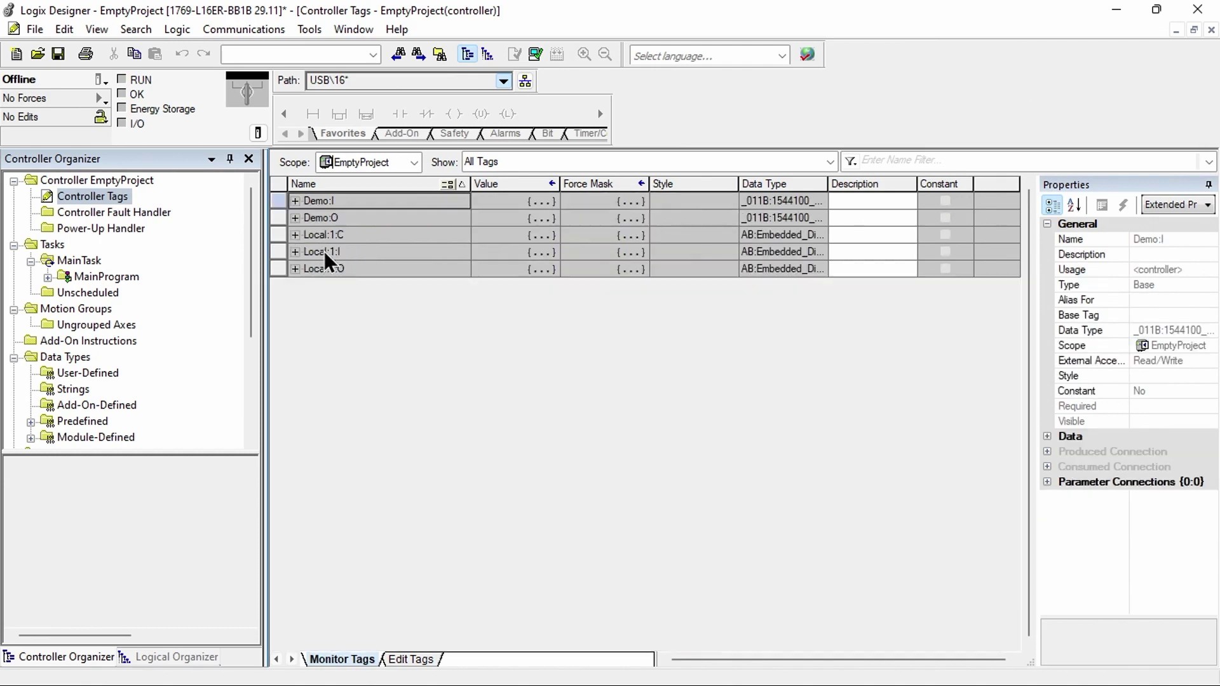
{"action": "left_click", "coordinate": [294, 201]}
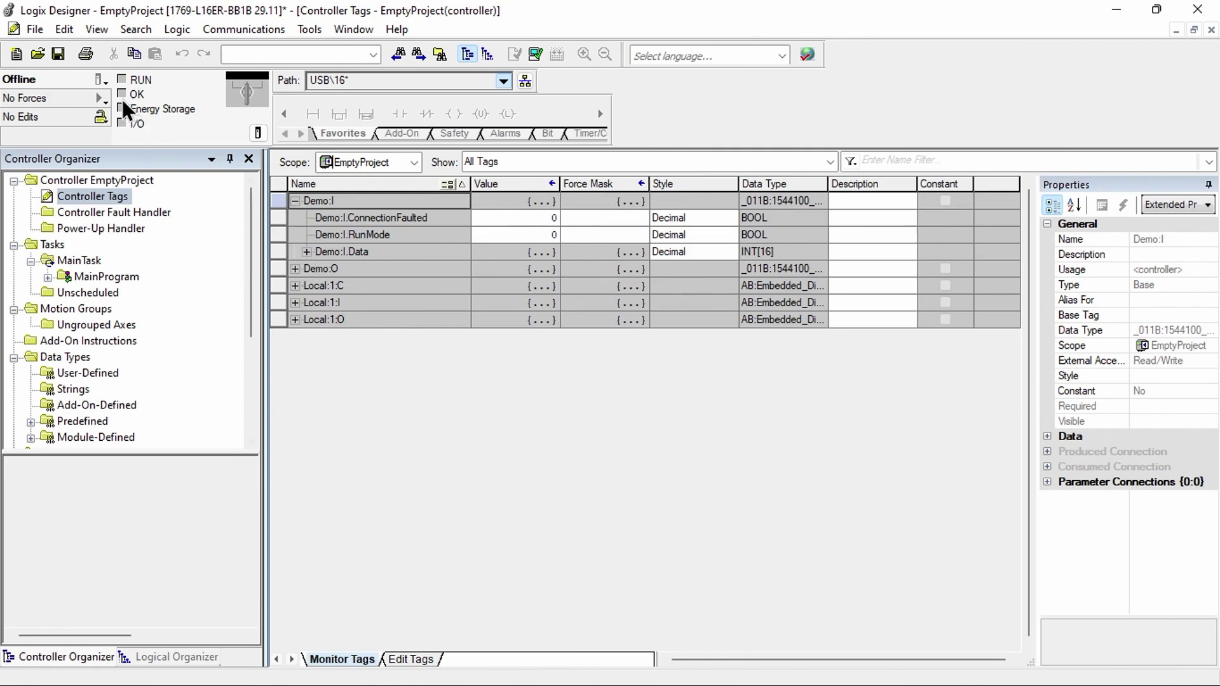
Step: Go online, confirm the download despite warnings, and switch the controller back to Remote Run
{"action": "left_click", "coordinate": [100, 77]}
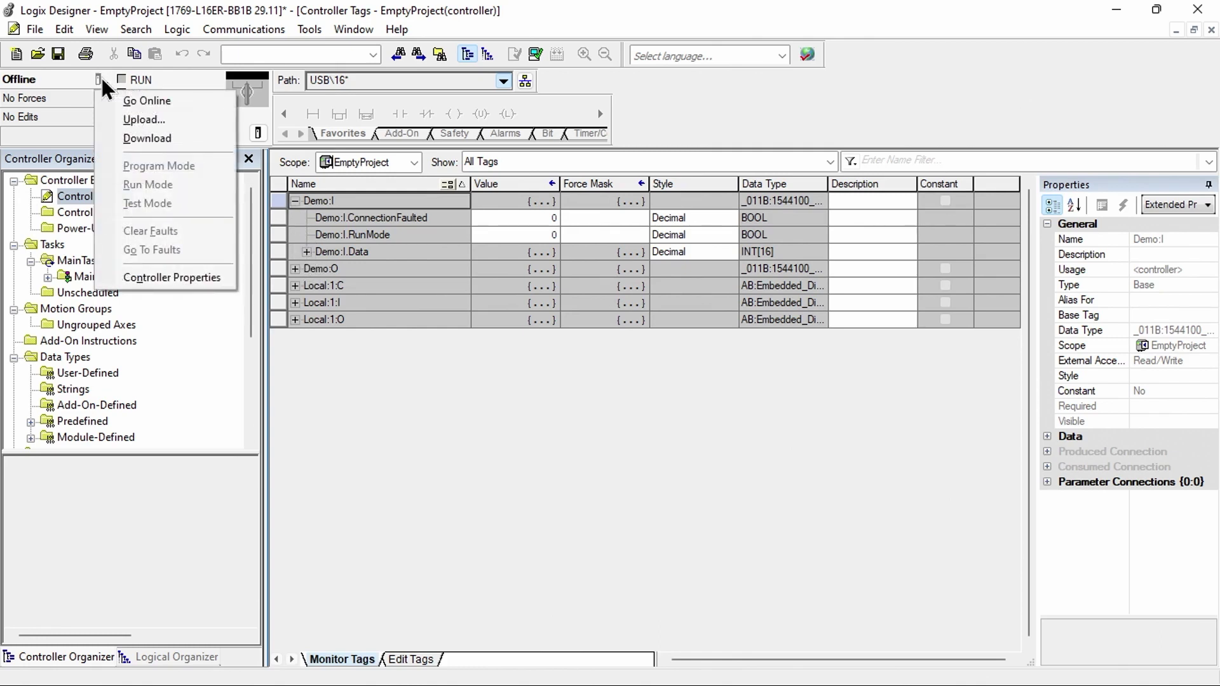
{"action": "left_click", "coordinate": [143, 97]}
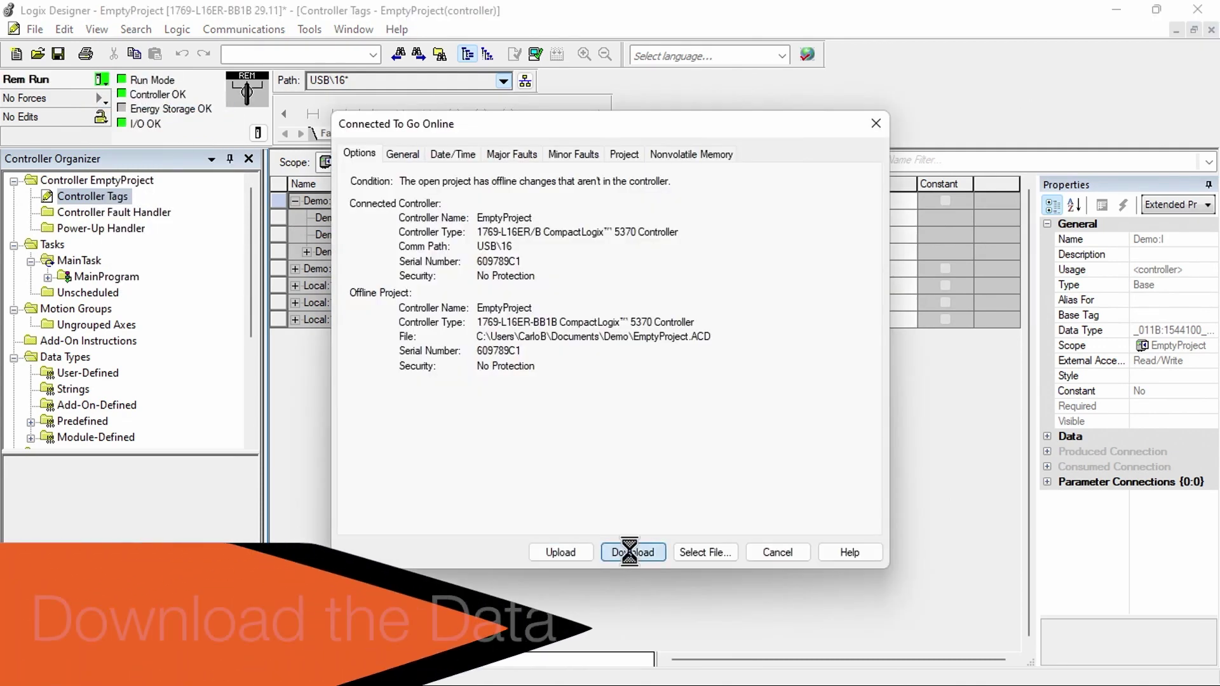
{"action": "left_click", "coordinate": [633, 551]}
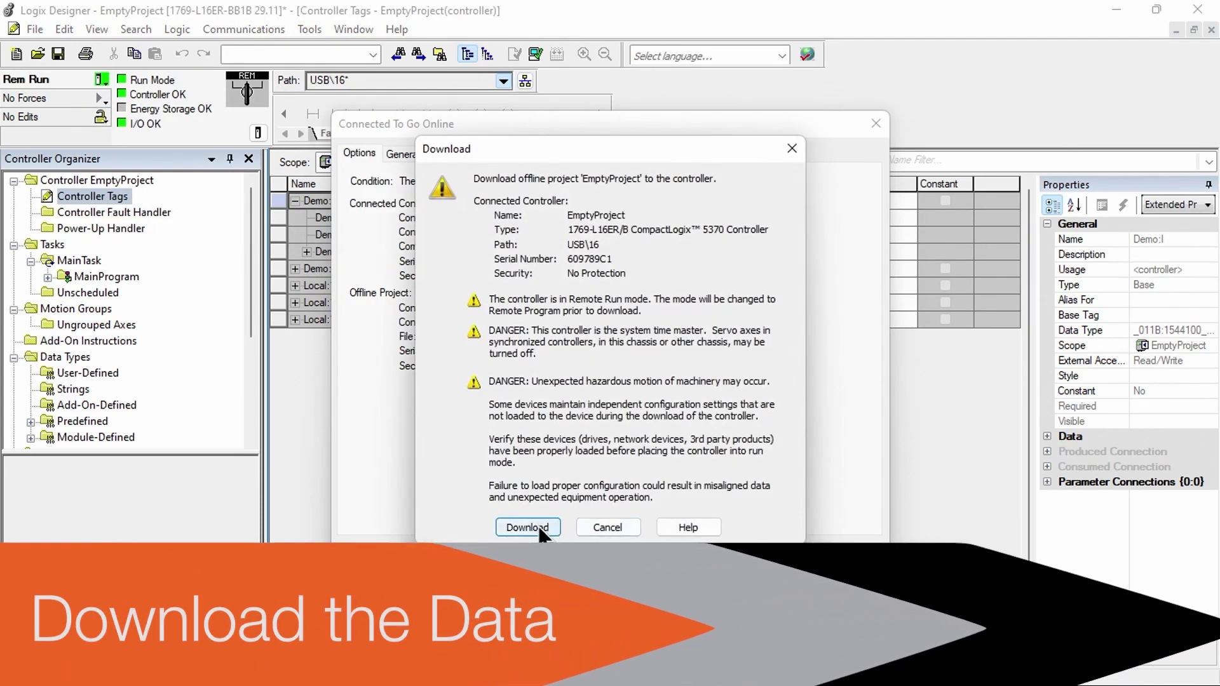
{"action": "left_click", "coordinate": [540, 601]}
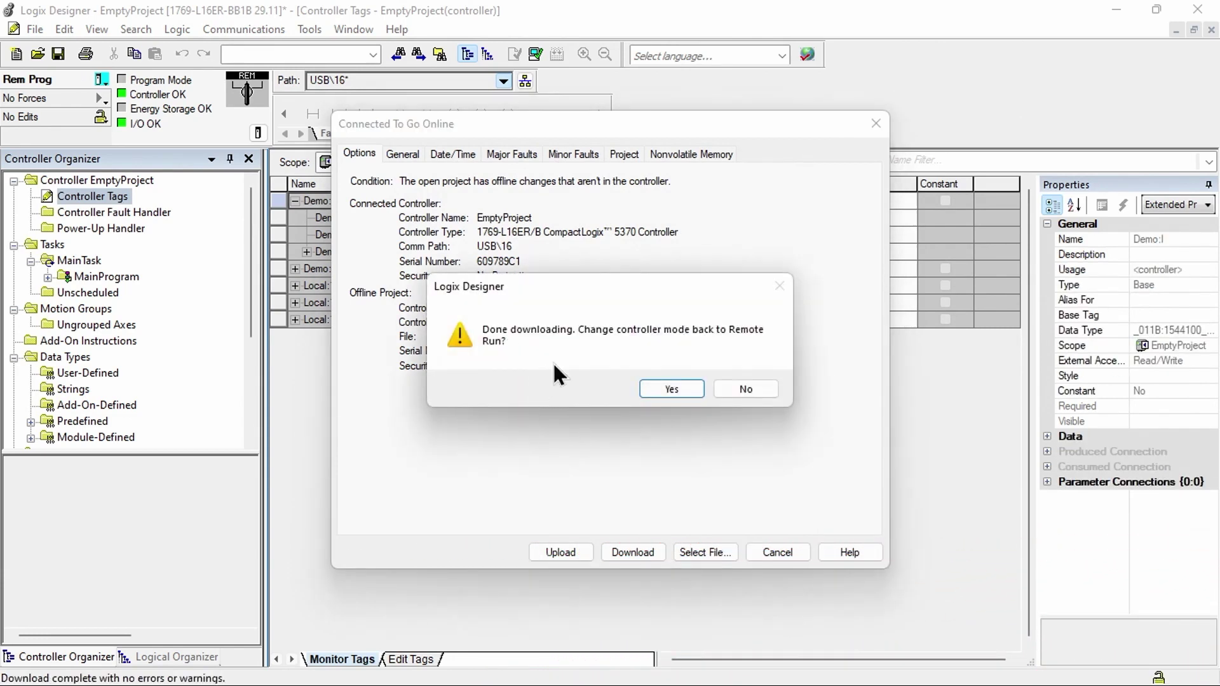
{"action": "left_click", "coordinate": [671, 388]}
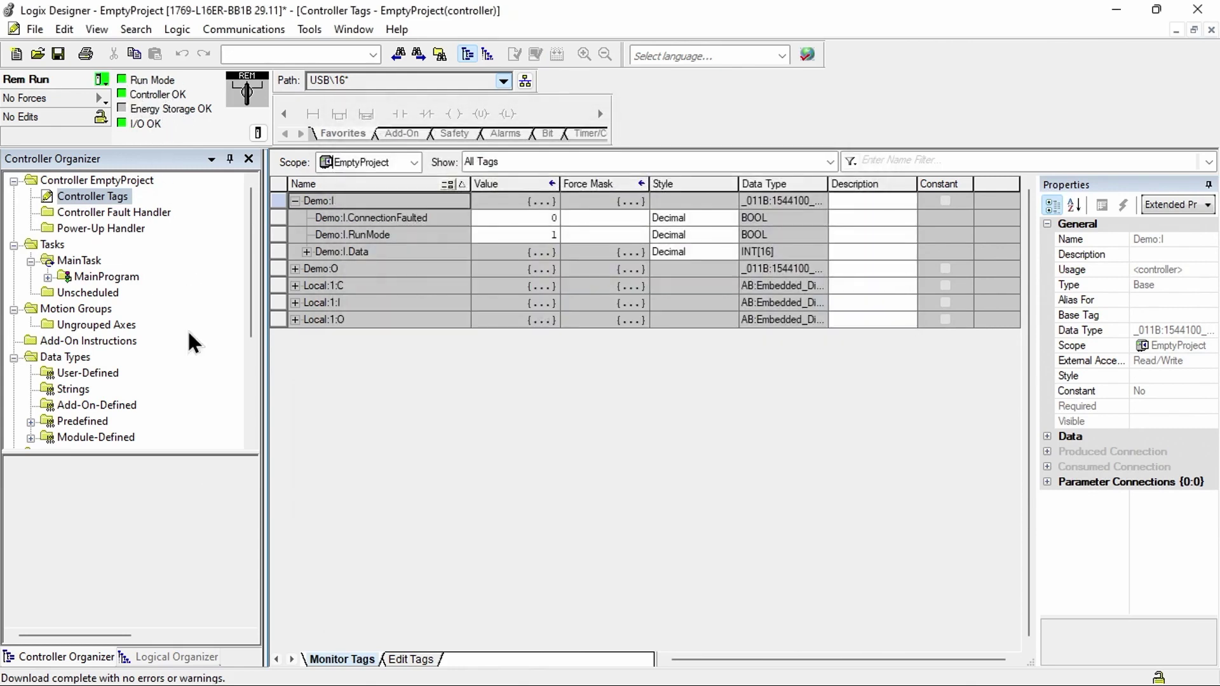
Step: Select 1544.100 Demo under I/O Configuration to see its Running status
{"action": "scroll", "coordinate": [173, 357], "scroll_direction": "down", "scroll_amount": 4}
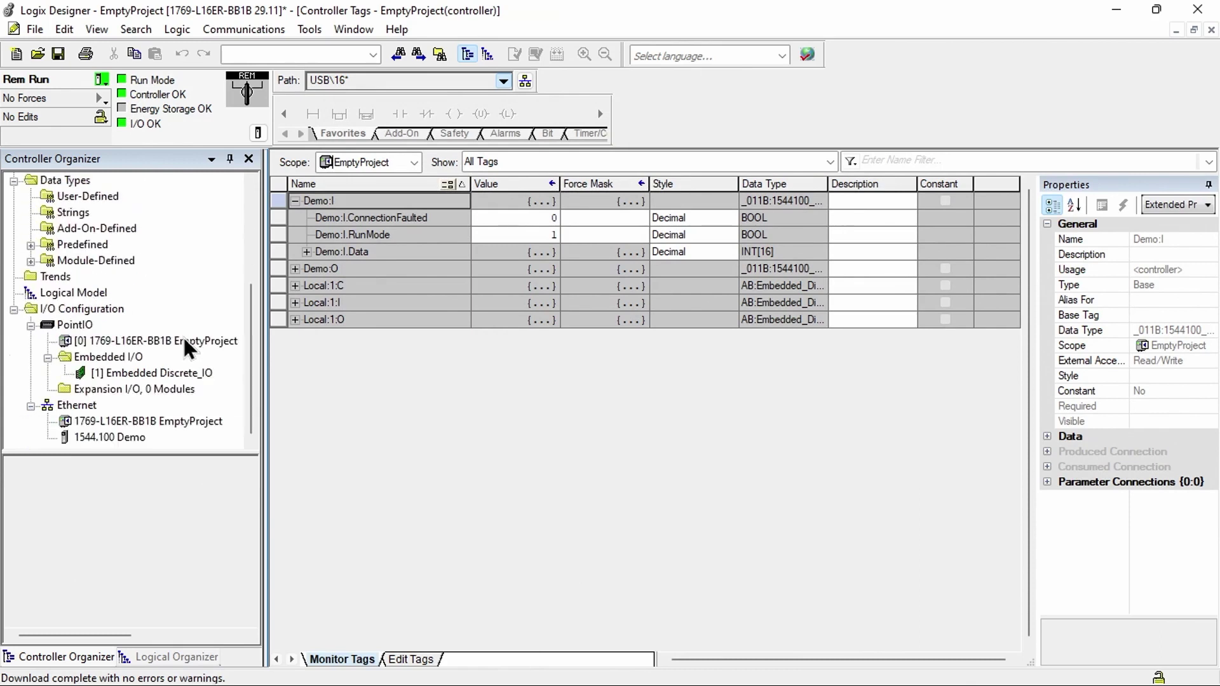
{"action": "left_click", "coordinate": [124, 437]}
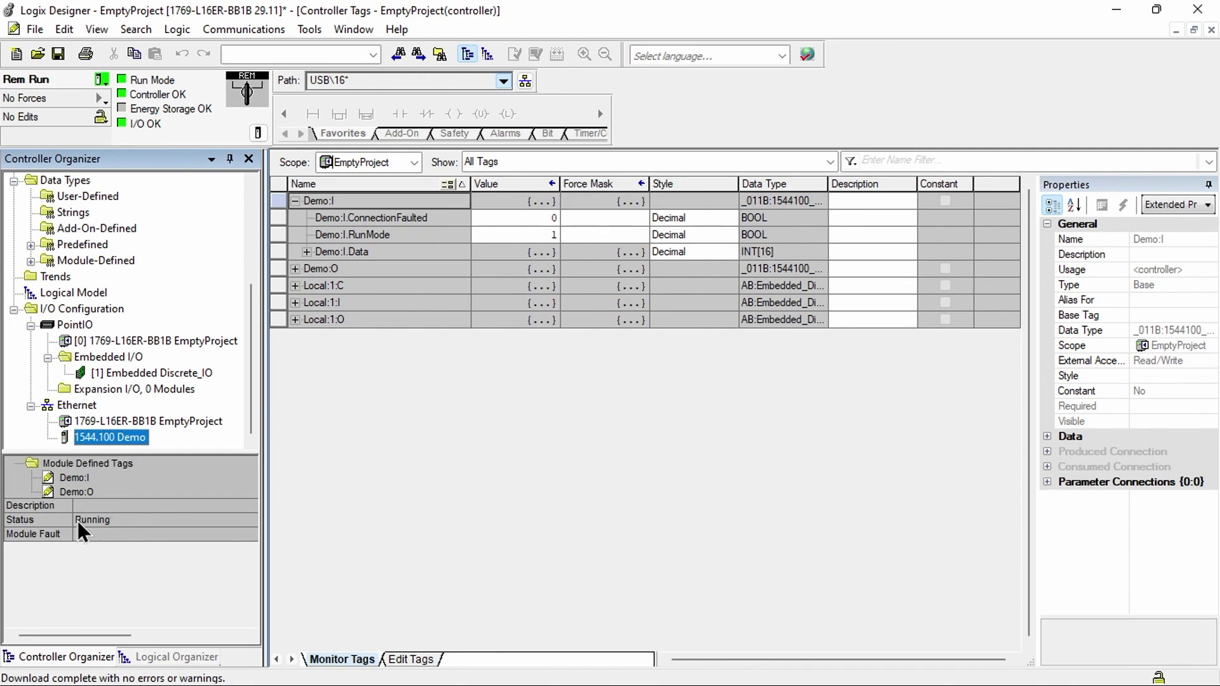
Step: Select Demo:I.Data and expand it to show its sixteen INT elements
{"action": "left_click", "coordinate": [304, 251]}
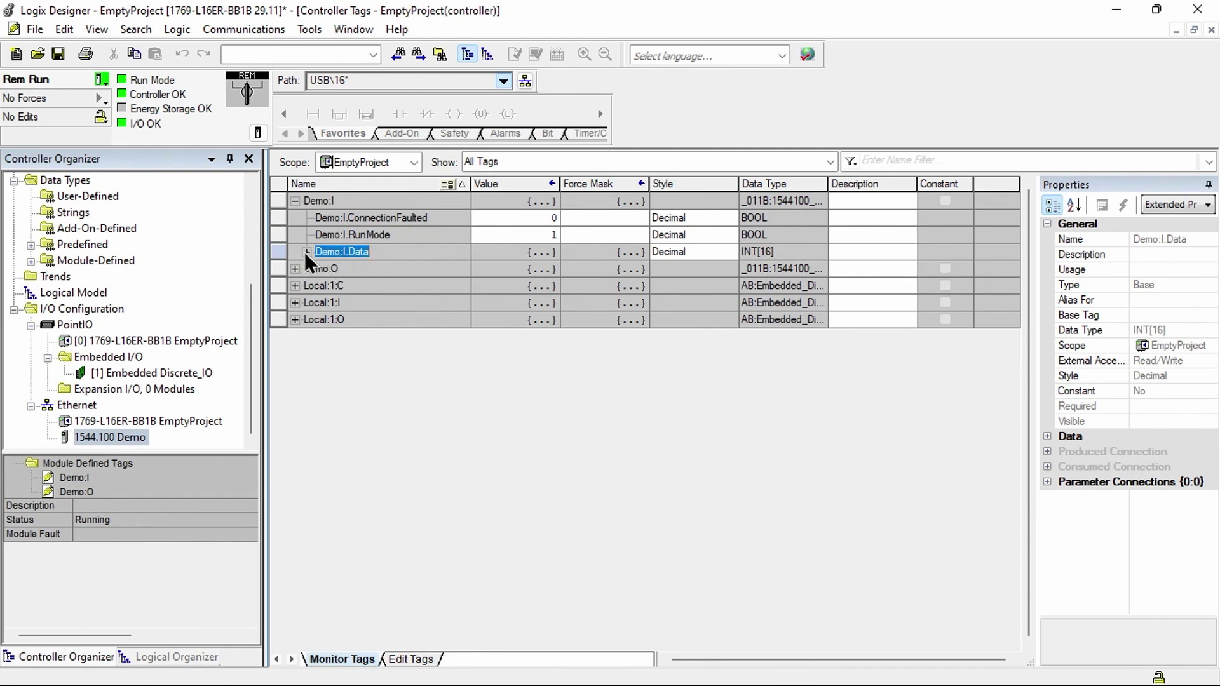
{"action": "left_click", "coordinate": [307, 251]}
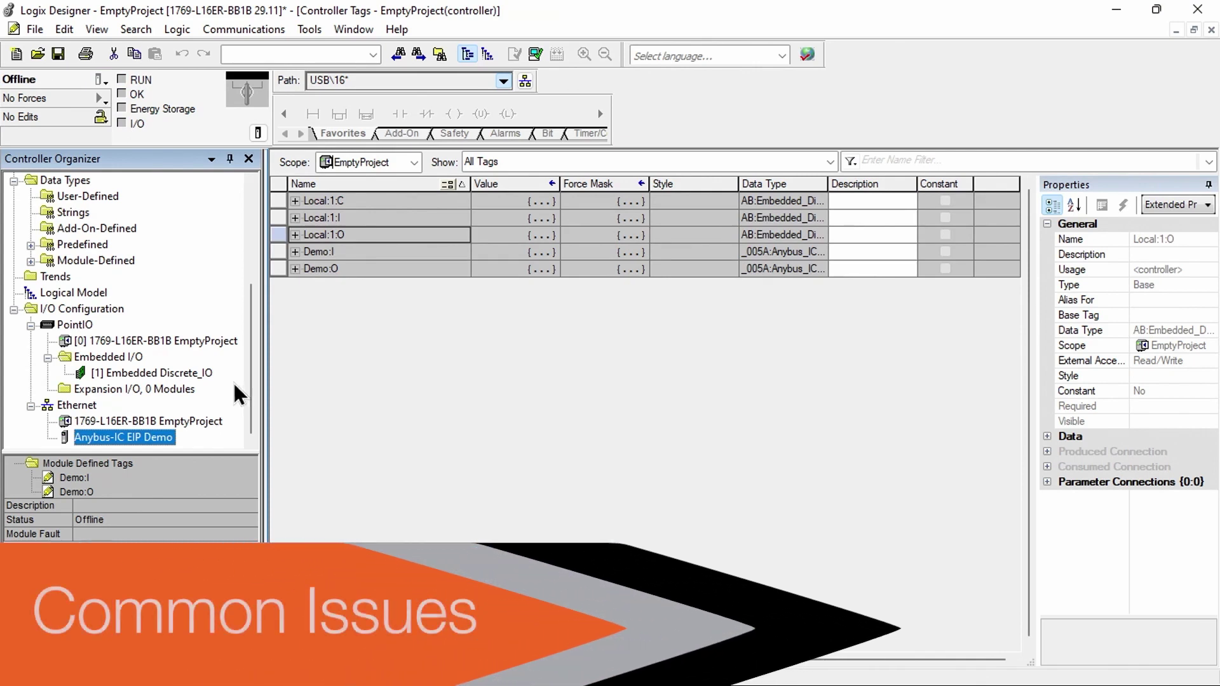
{"action": "mouse_move", "coordinate": [146, 445]}
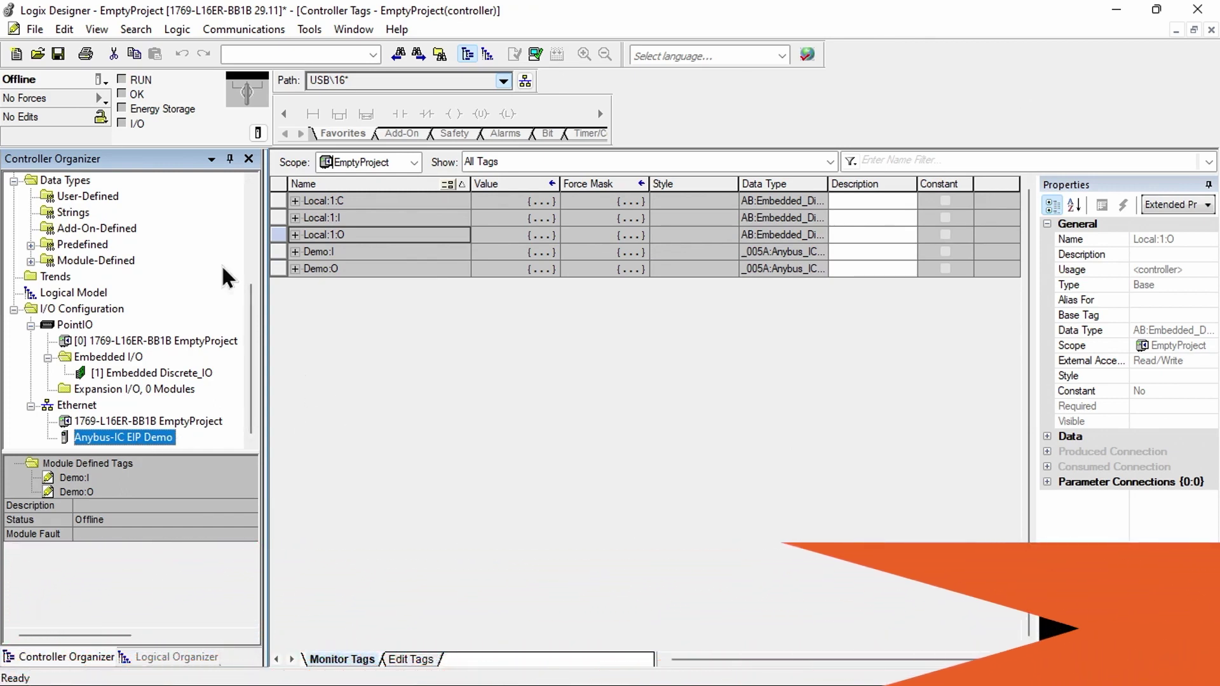
Step: Go online, download the project despite warnings, and answer Yes to return to Remote Run
{"action": "left_click", "coordinate": [98, 79]}
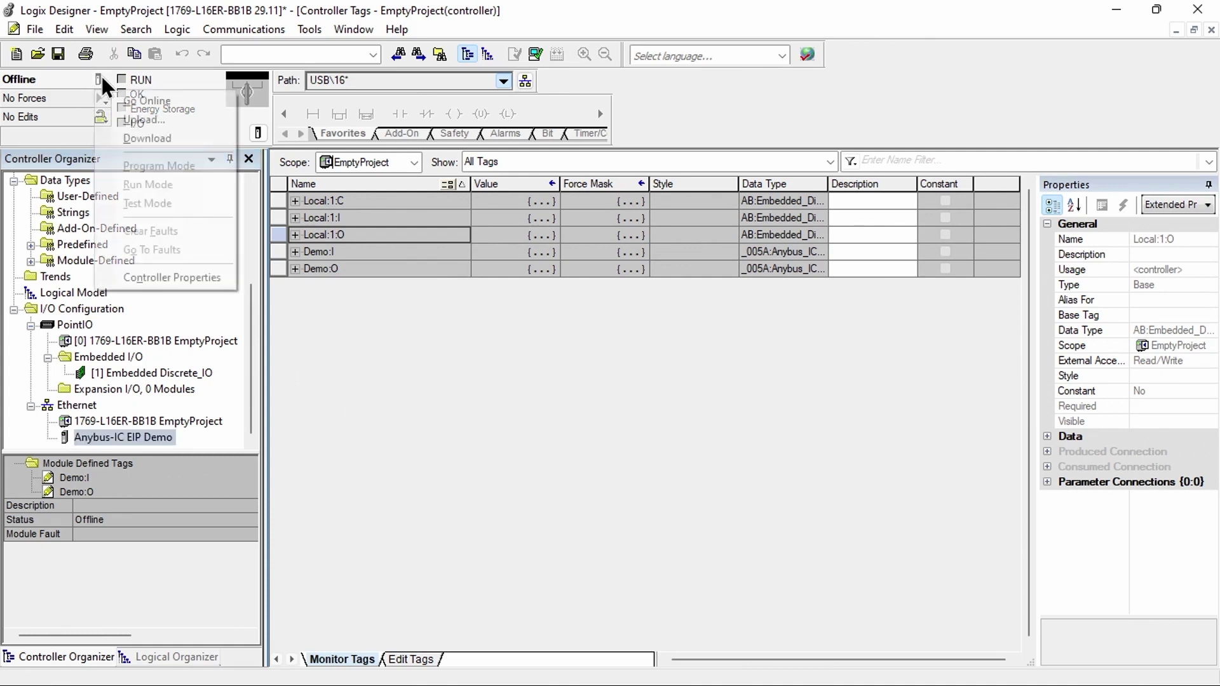
{"action": "left_click", "coordinate": [142, 102]}
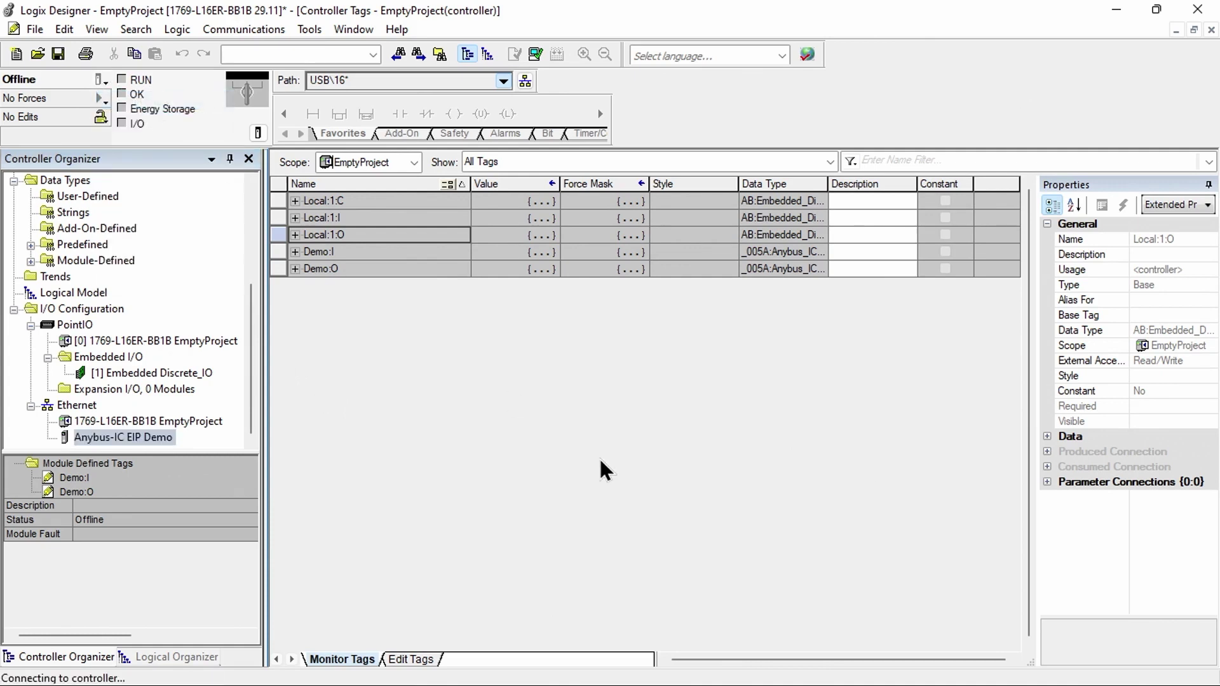
{"action": "left_click", "coordinate": [643, 550]}
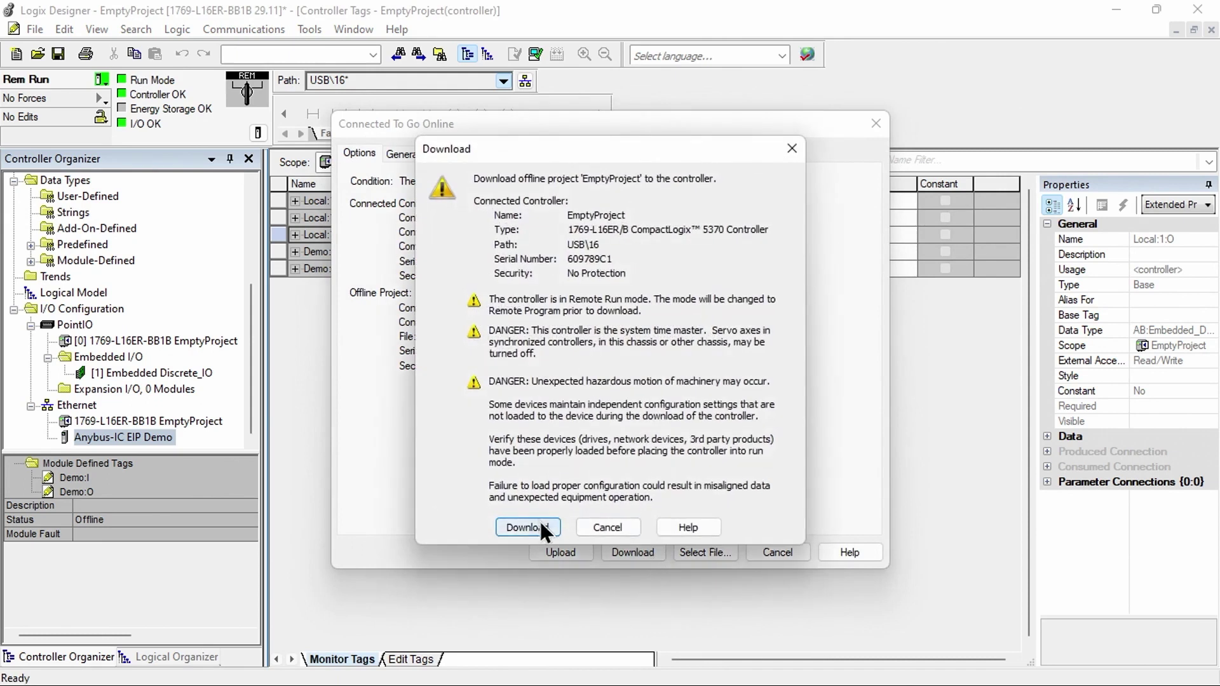
{"action": "left_click", "coordinate": [548, 527]}
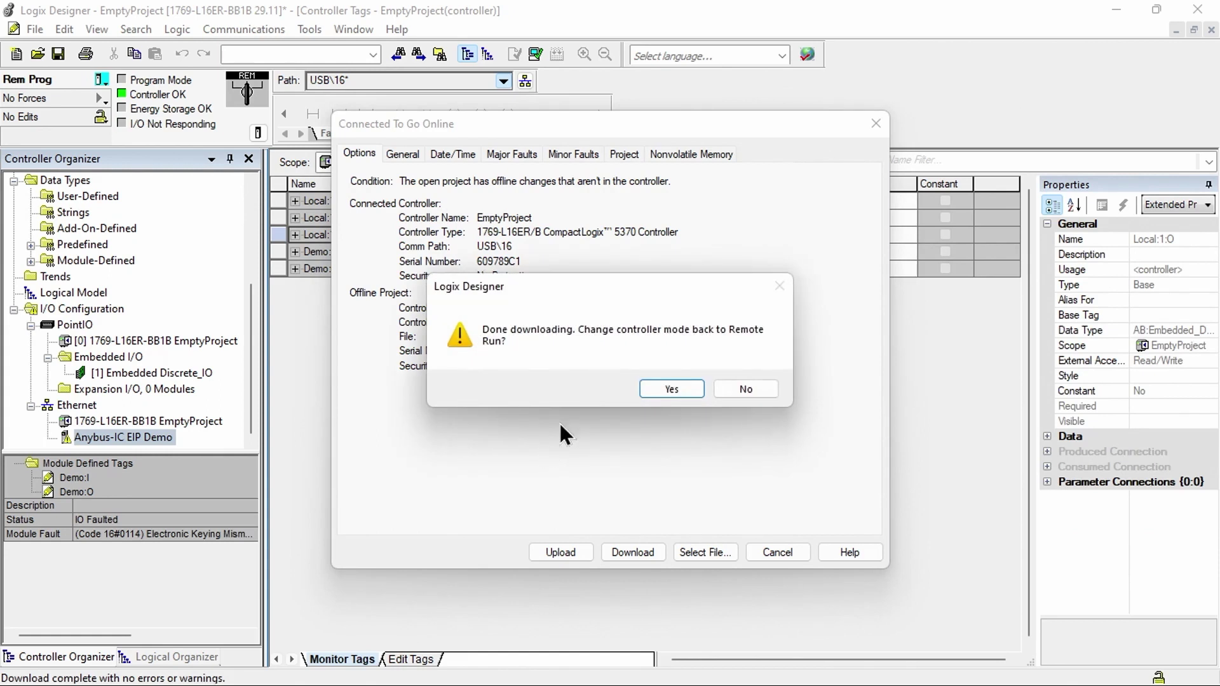
{"action": "left_click", "coordinate": [661, 389]}
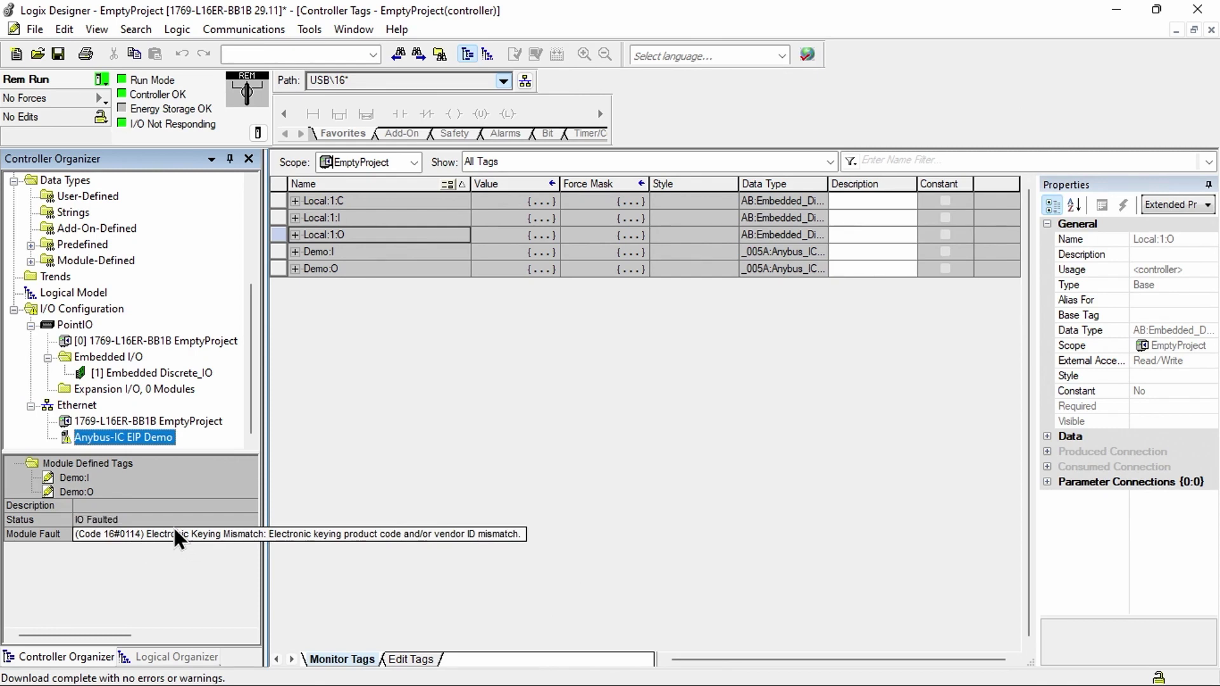
{"action": "left_click", "coordinate": [402, 412]}
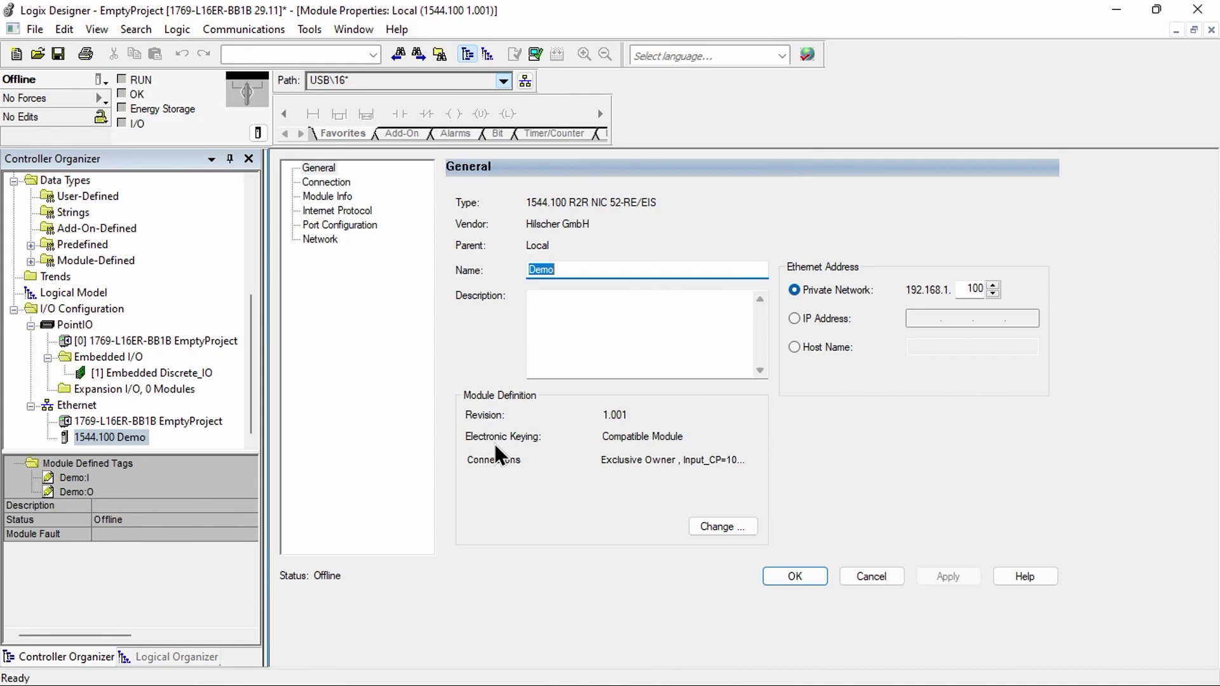
Step: Review the Demo module's definition (input 32, output 16, SINT) and cancel without changes
{"action": "left_click", "coordinate": [753, 525]}
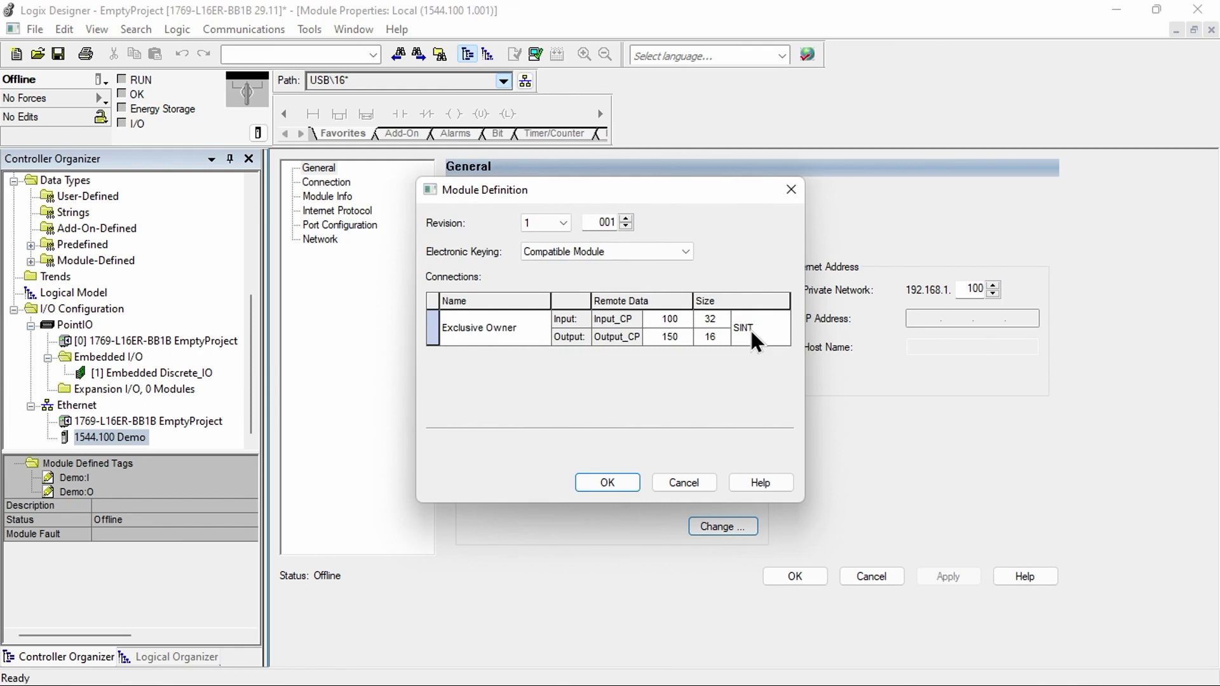
{"action": "left_click", "coordinate": [680, 478]}
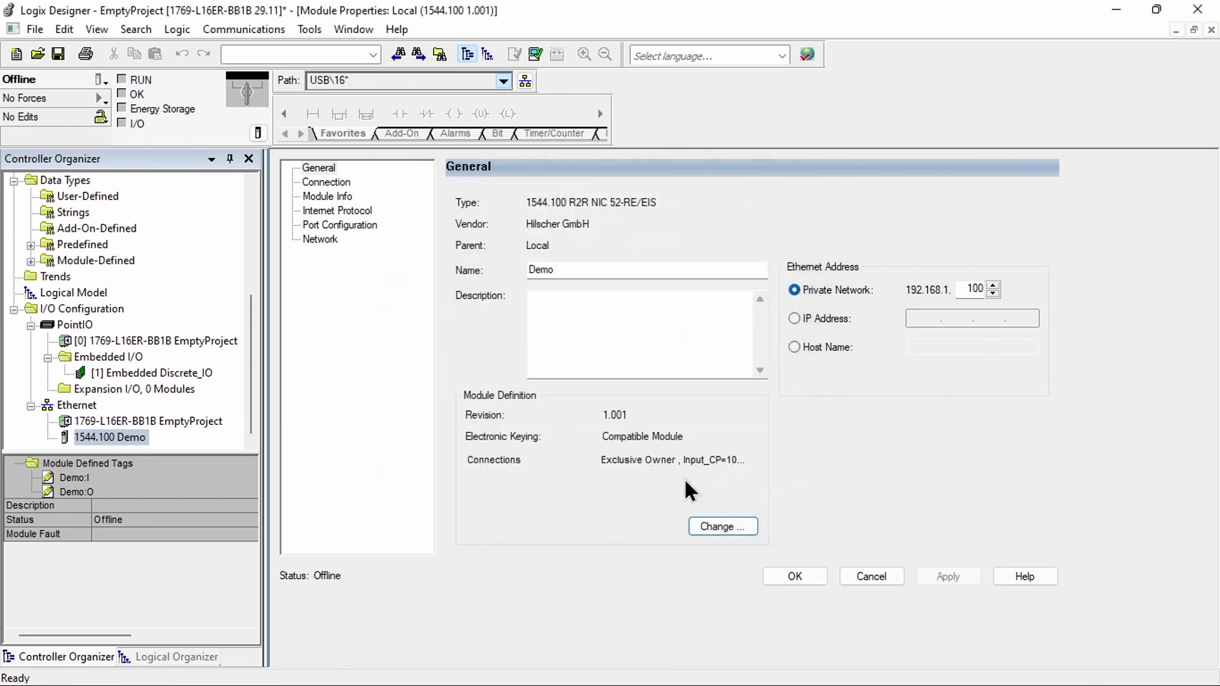
{"action": "left_click", "coordinate": [874, 575]}
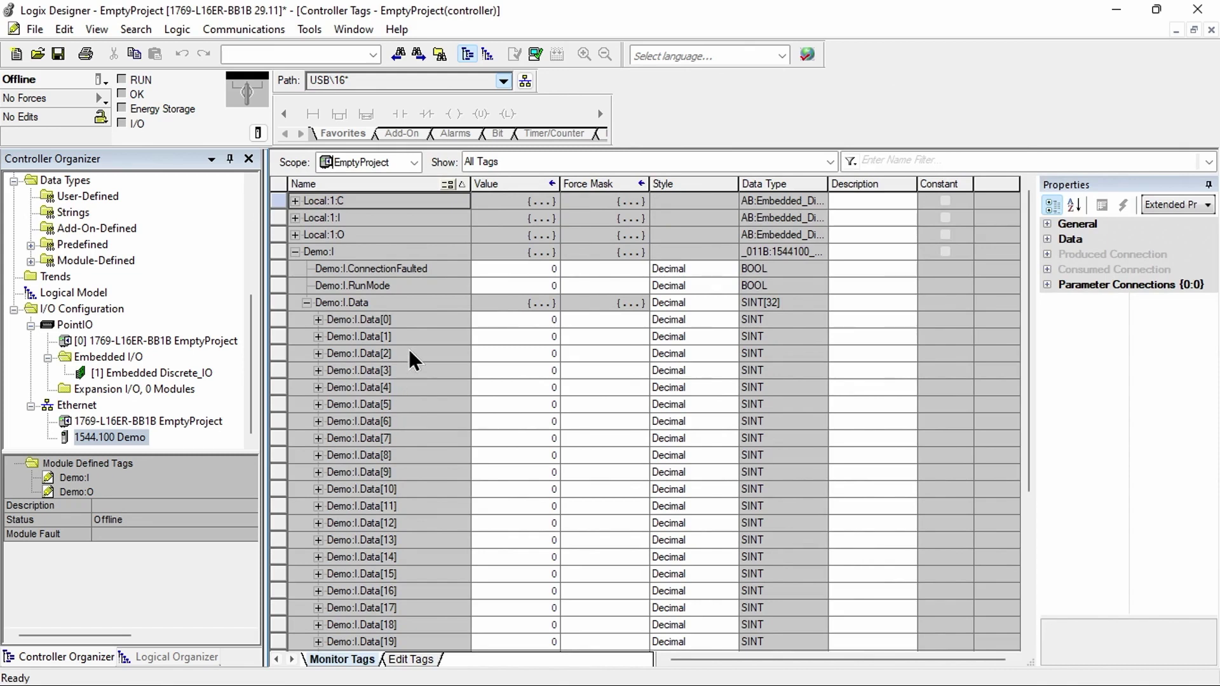
{"action": "scroll", "coordinate": [409, 348], "scroll_direction": "down", "scroll_amount": 2}
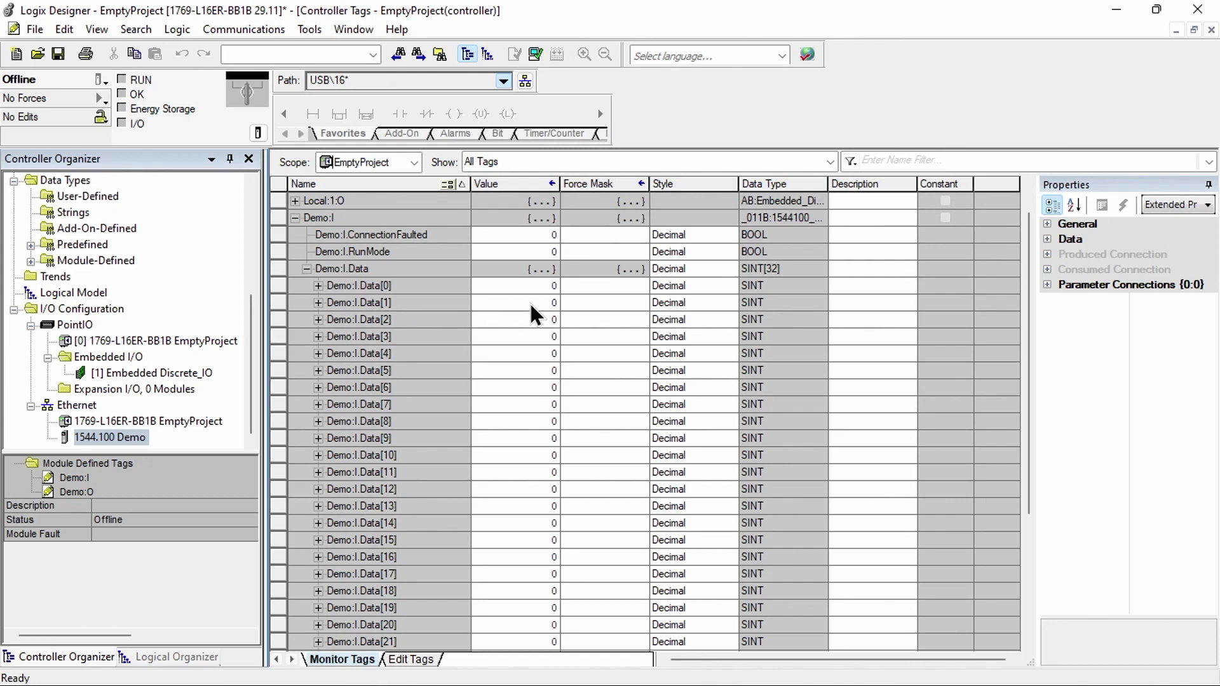
Step: Change the 1544.100 Demo module's connection data type from SINT to INT and confirm
{"action": "double_click", "coordinate": [127, 434]}
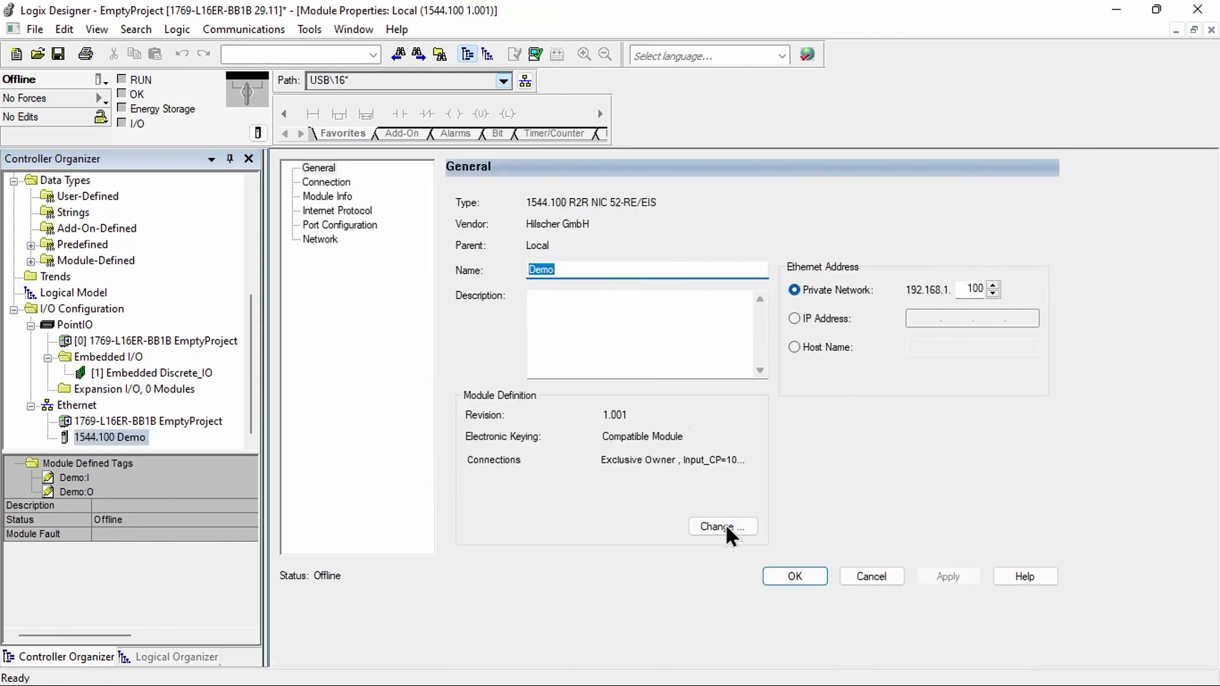
{"action": "left_click", "coordinate": [728, 527]}
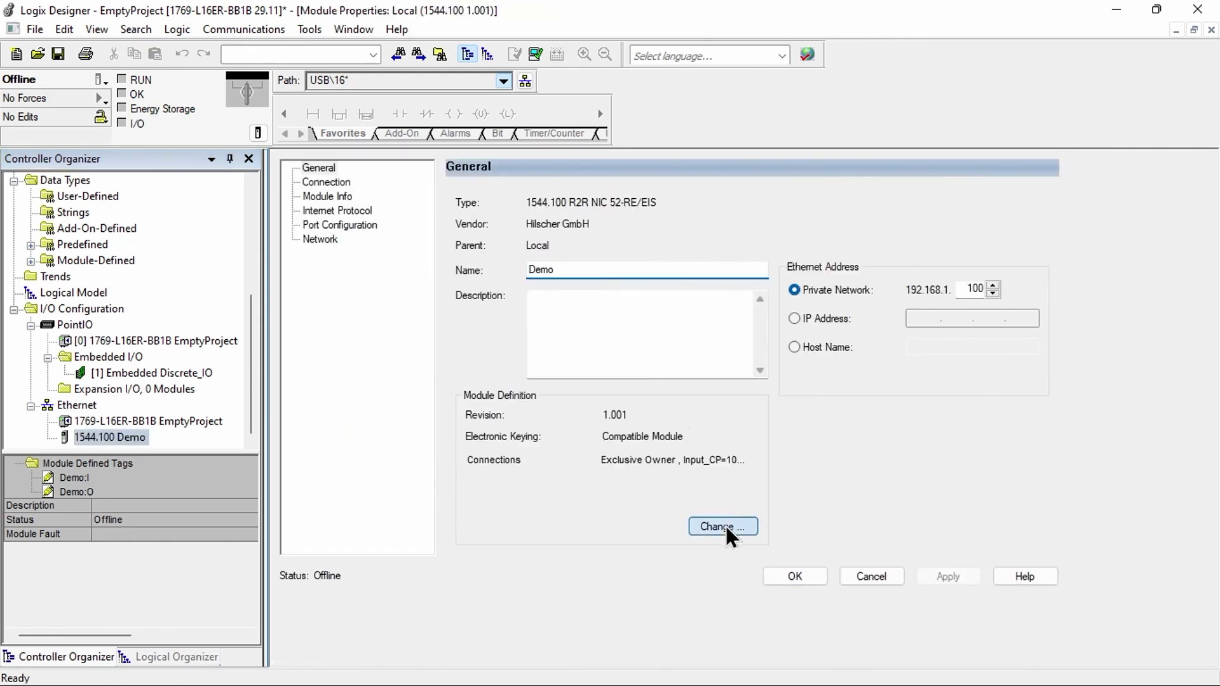
{"action": "left_click", "coordinate": [748, 322]}
{"action": "left_click", "coordinate": [756, 367]}
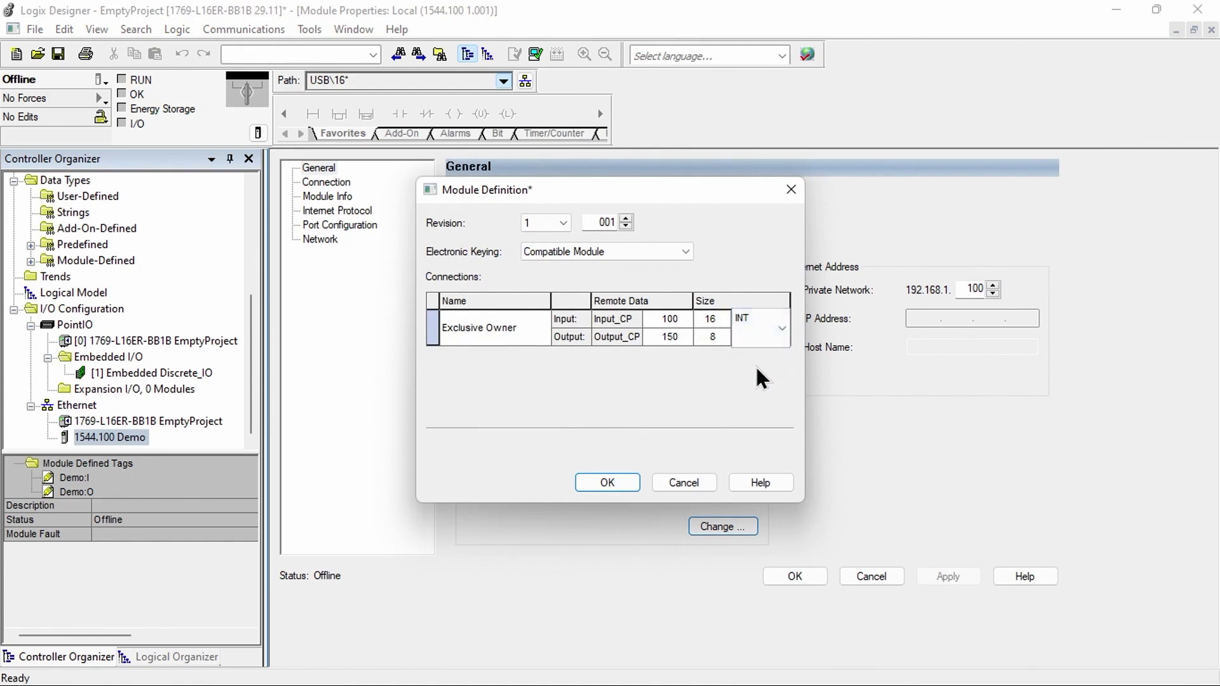
{"action": "left_click", "coordinate": [608, 483]}
{"action": "left_click", "coordinate": [564, 392]}
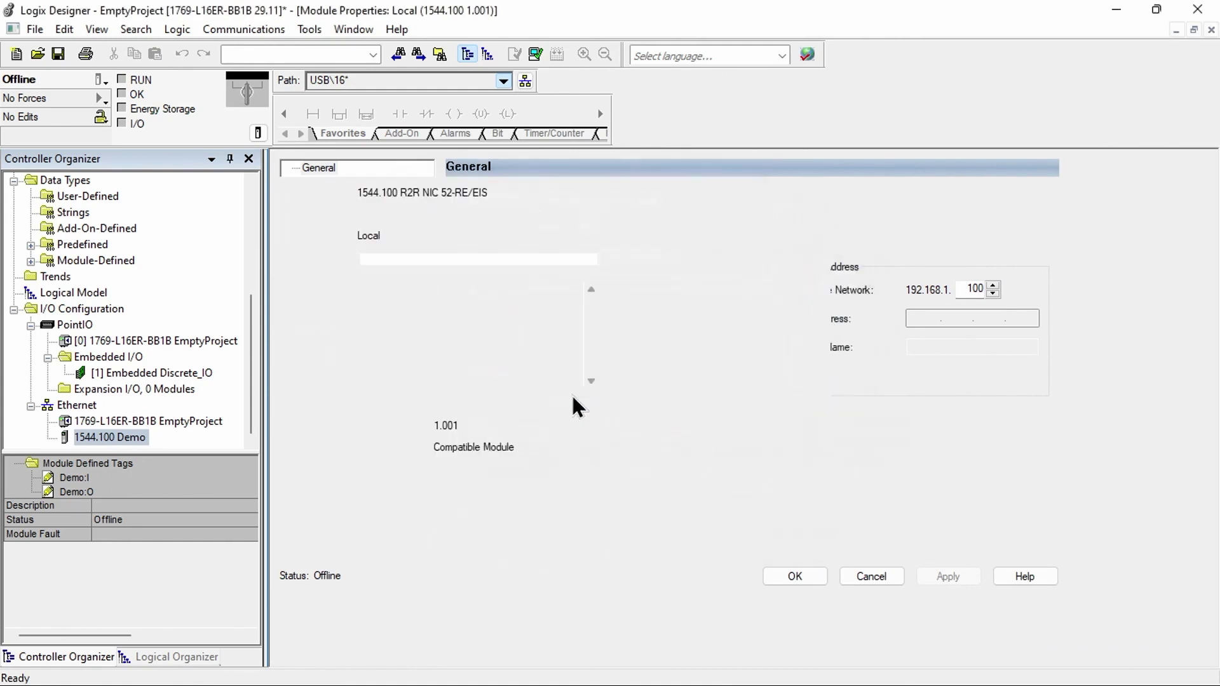
{"action": "left_click", "coordinate": [795, 575]}
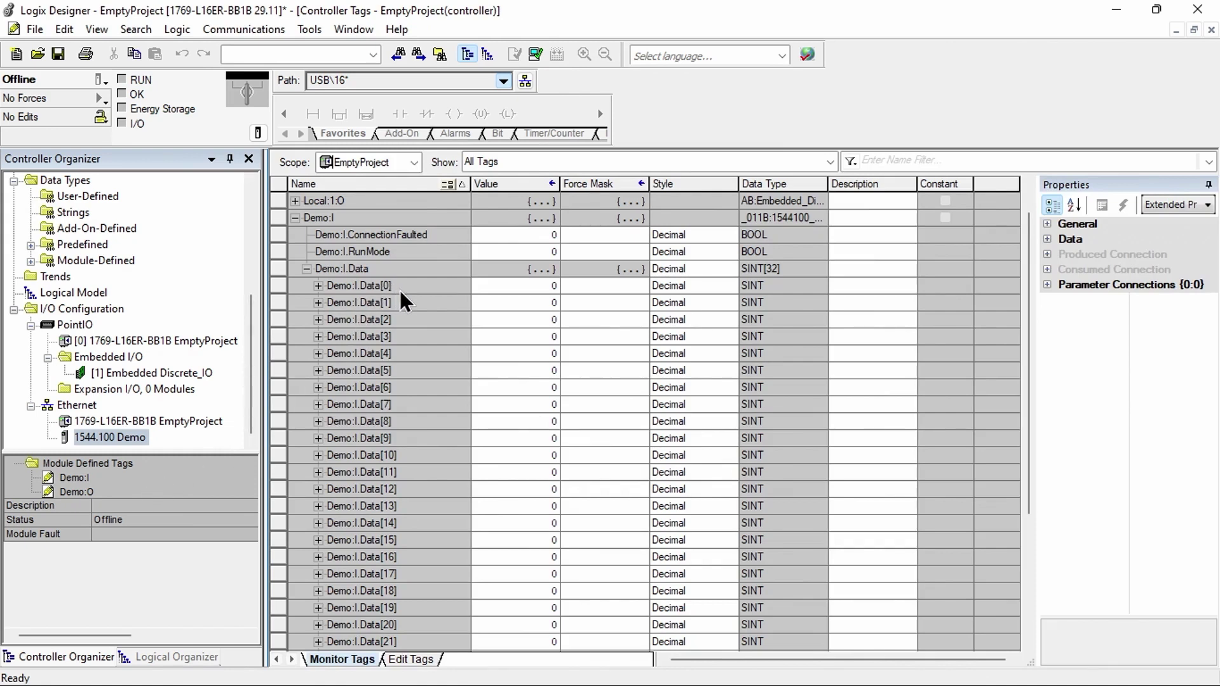
{"action": "scroll", "coordinate": [404, 311], "scroll_direction": "down", "scroll_amount": 3}
{"action": "scroll", "coordinate": [401, 311], "scroll_direction": "up", "scroll_amount": 3}
Step: Delete the 1544.100 Demo module, then start adding a new module under Ethernet
{"action": "right_click", "coordinate": [108, 436]}
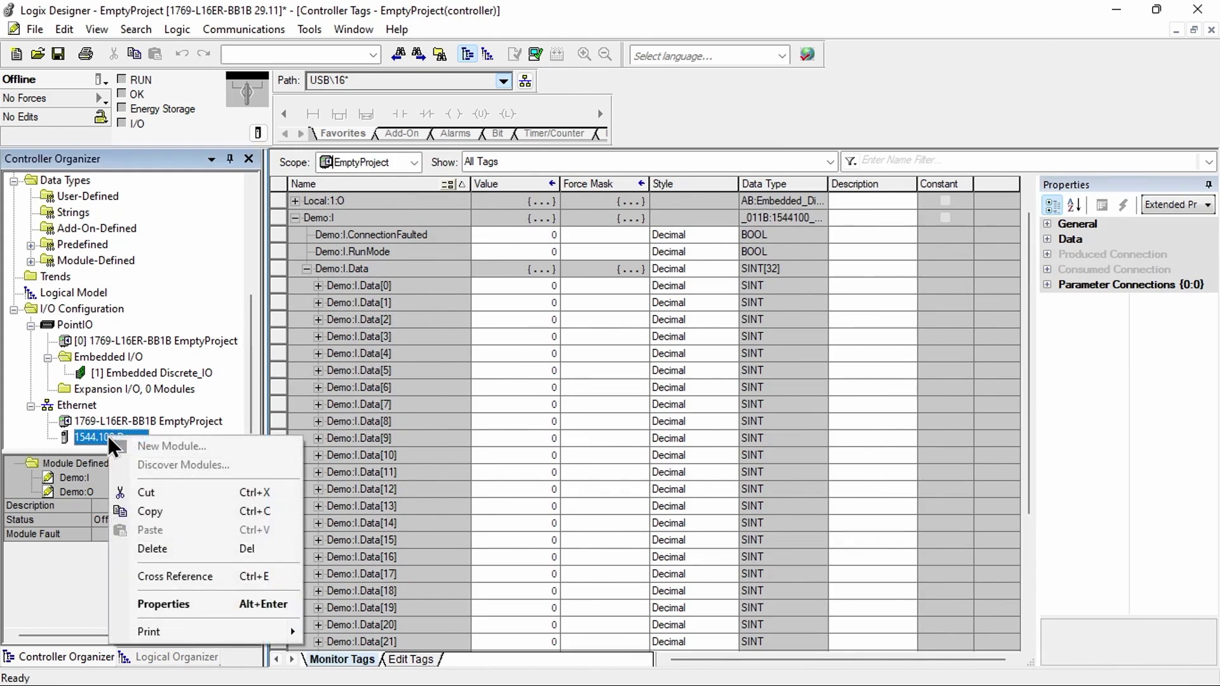
{"action": "left_click", "coordinate": [153, 545]}
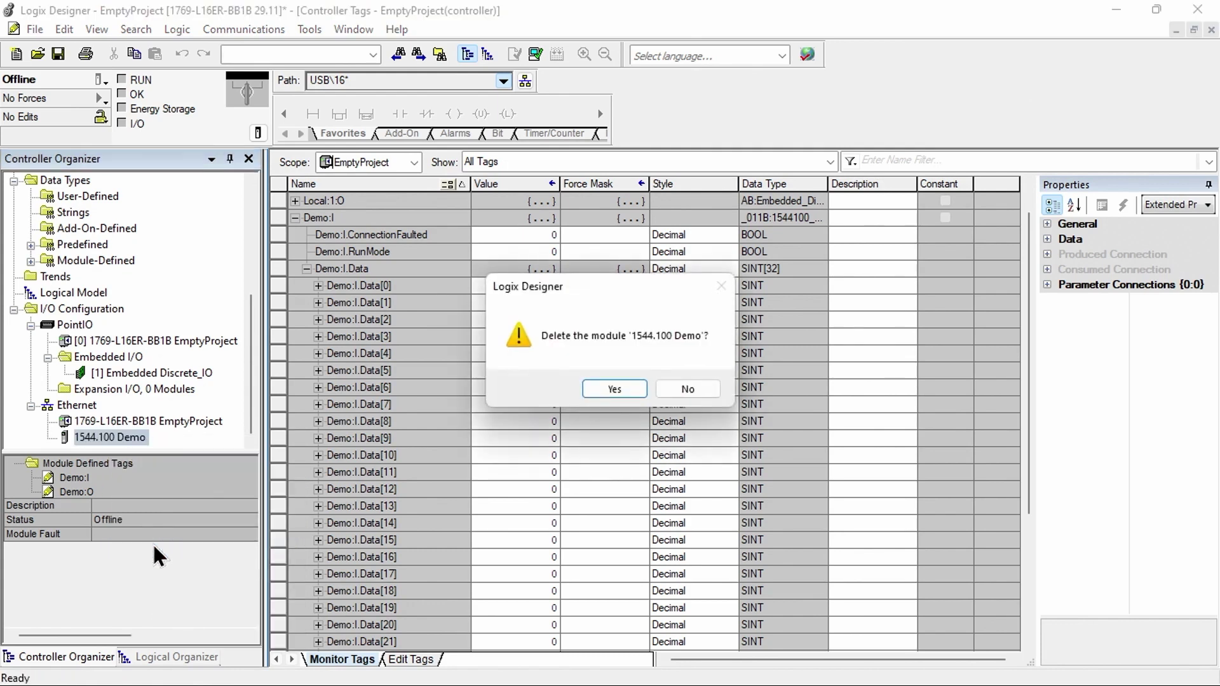
{"action": "left_click", "coordinate": [607, 389]}
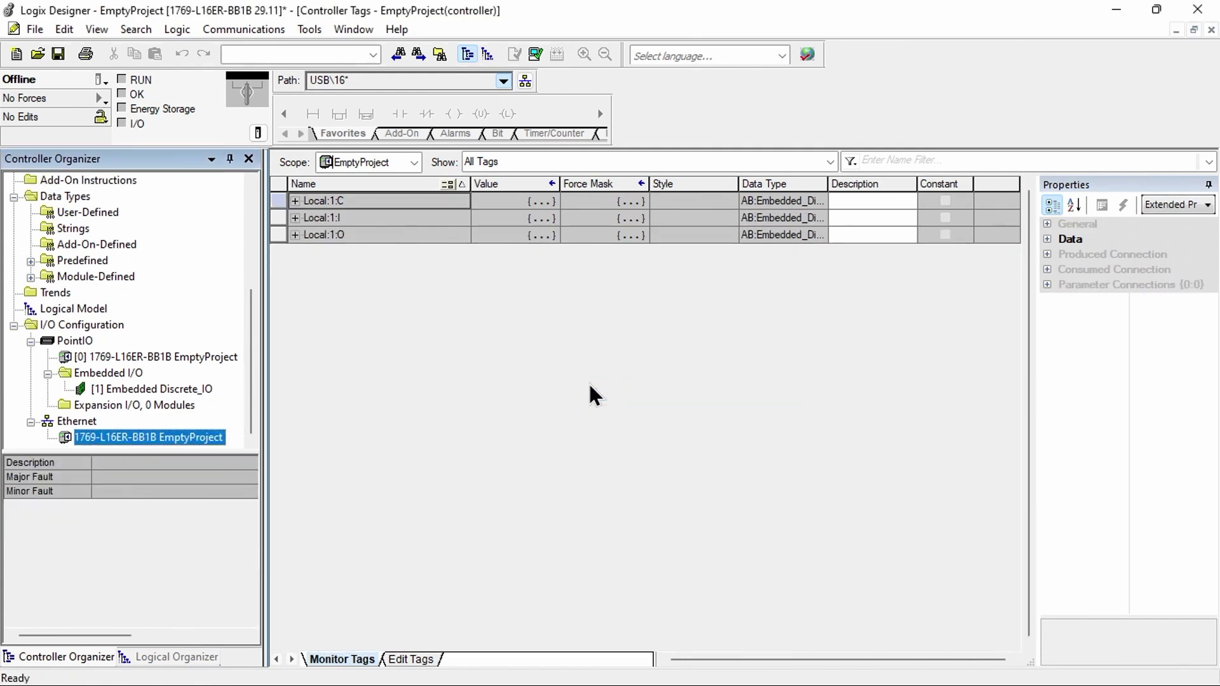
{"action": "right_click", "coordinate": [67, 421]}
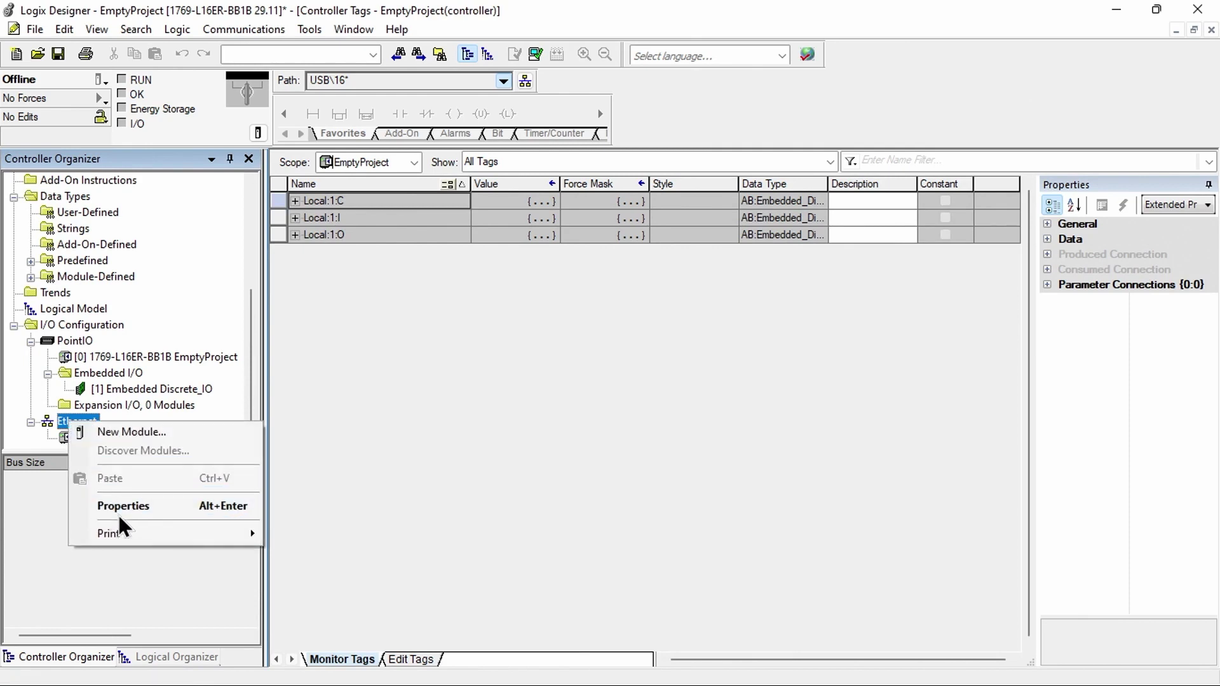
{"action": "left_click", "coordinate": [130, 434]}
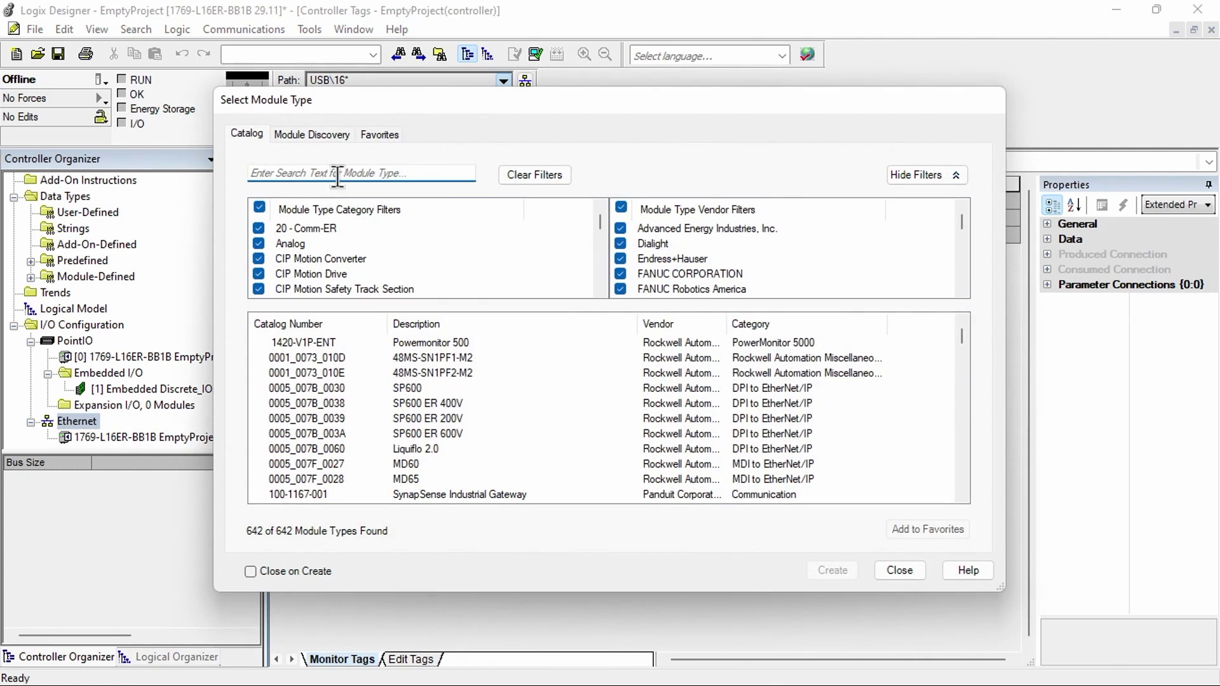
Step: Create a 1544.100 R2R NIC 52-RE/EIS module named Demo at IP 192.168.1.100
{"action": "left_click", "coordinate": [344, 169]}
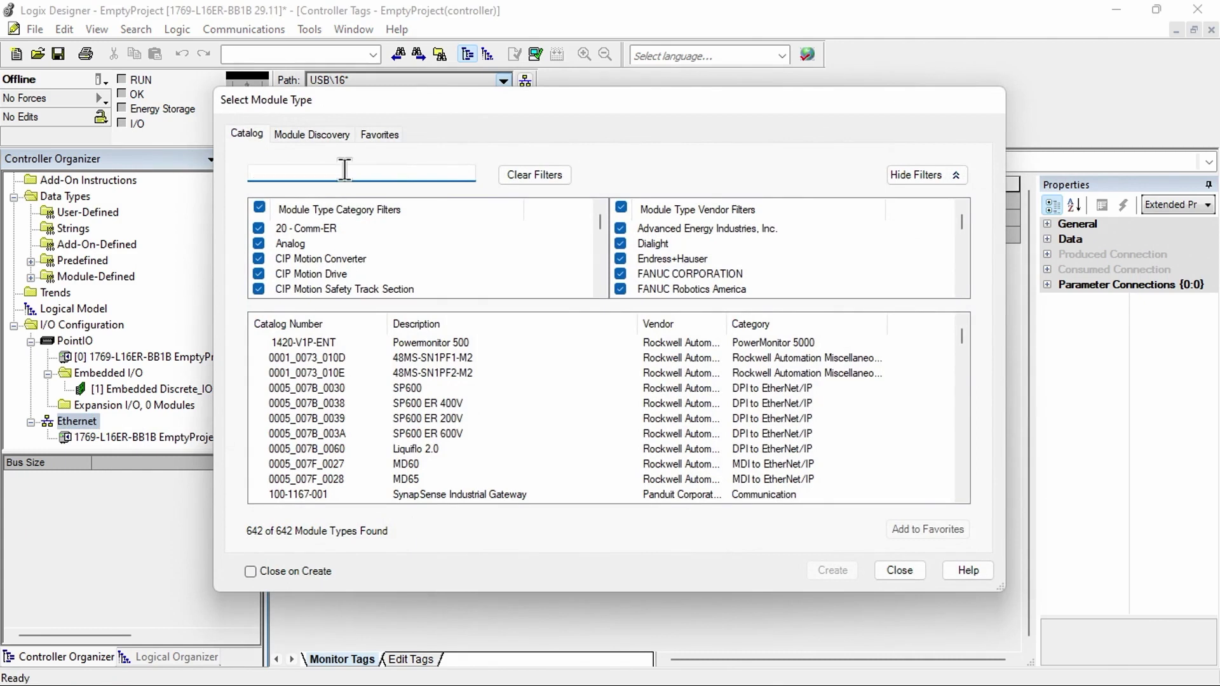
{"action": "type", "text": "r2r"}
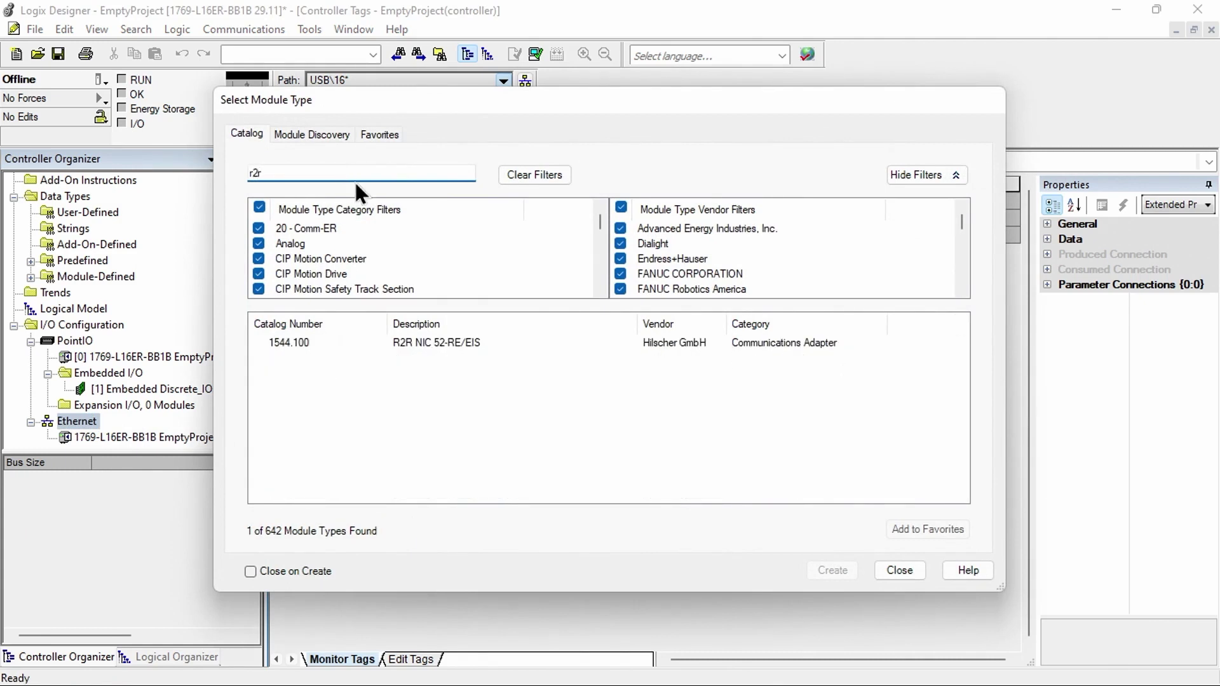
{"action": "left_click", "coordinate": [444, 343]}
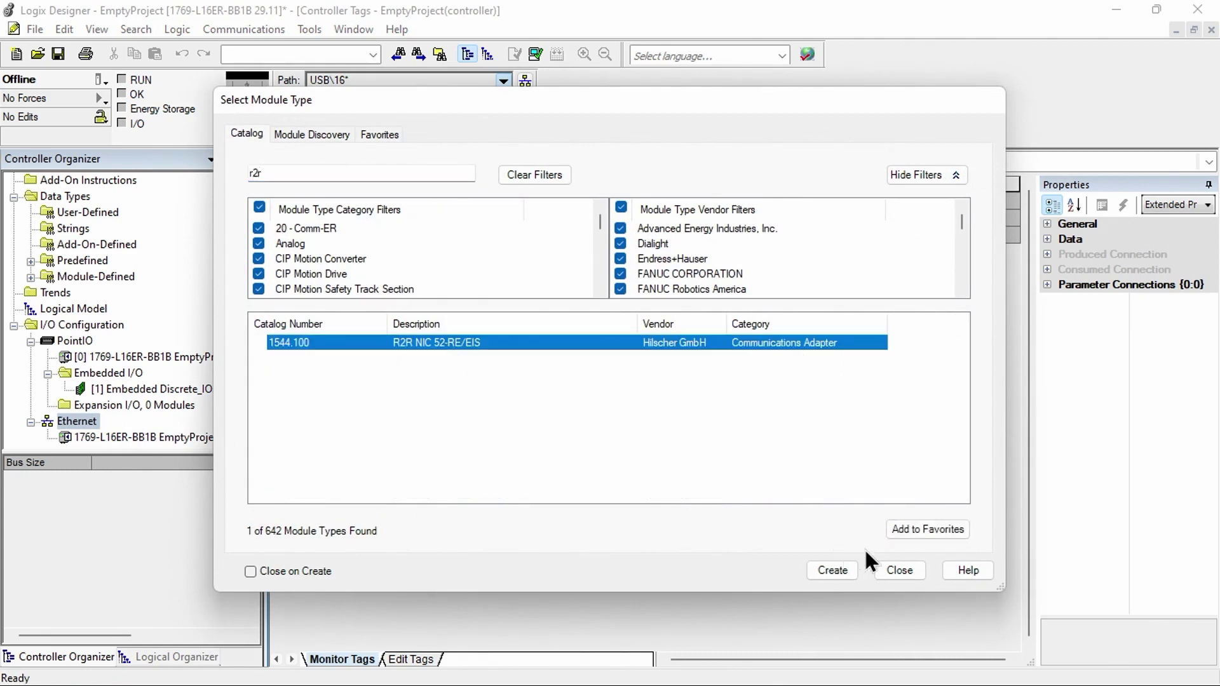
{"action": "left_click", "coordinate": [833, 570]}
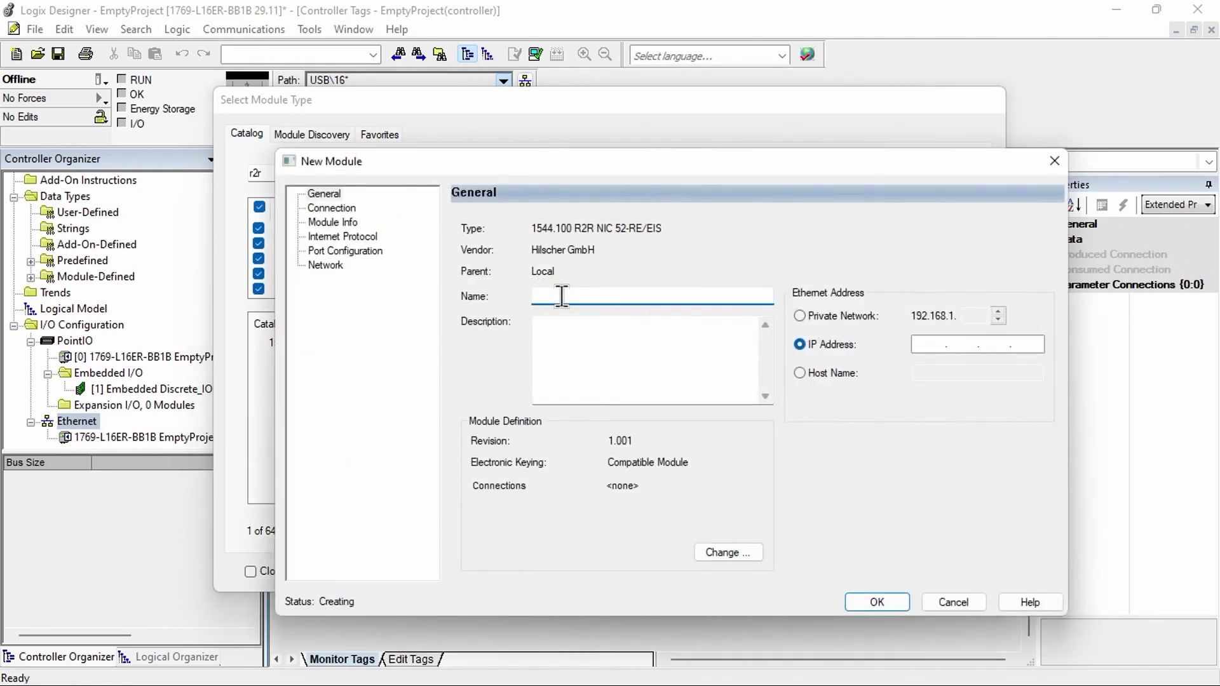
{"action": "type", "text": "Demo"}
{"action": "left_click", "coordinate": [931, 345]}
{"action": "type", "text": "192.168.1.100"}
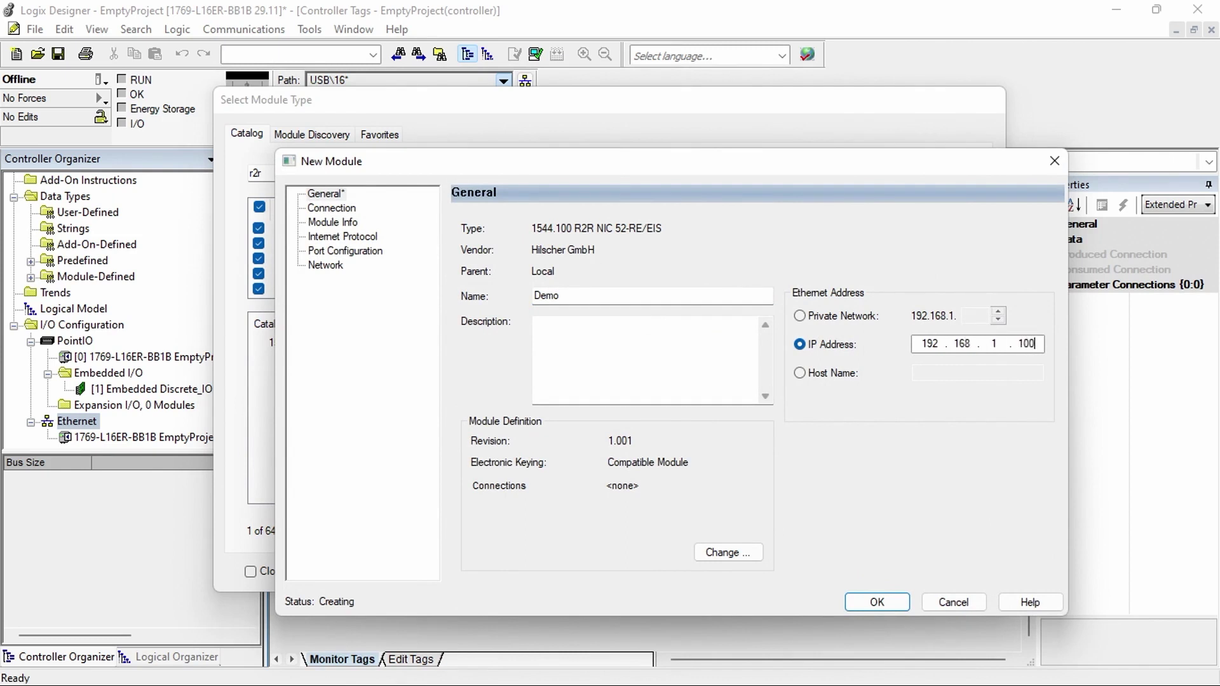
Step: Give the Demo module an Exclusive Owner connection with INT data and finish creating it
{"action": "left_click", "coordinate": [723, 553]}
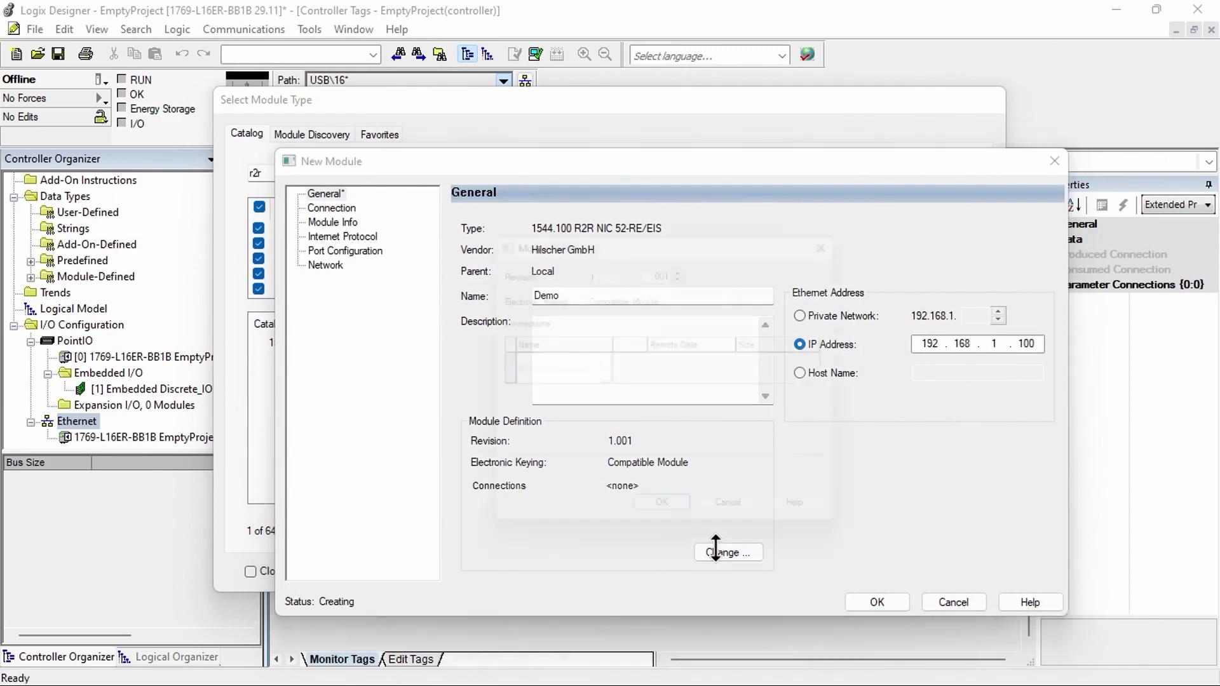
{"action": "left_click", "coordinate": [602, 370]}
{"action": "left_click", "coordinate": [593, 395]}
{"action": "left_click", "coordinate": [807, 364]}
{"action": "left_click", "coordinate": [810, 400]}
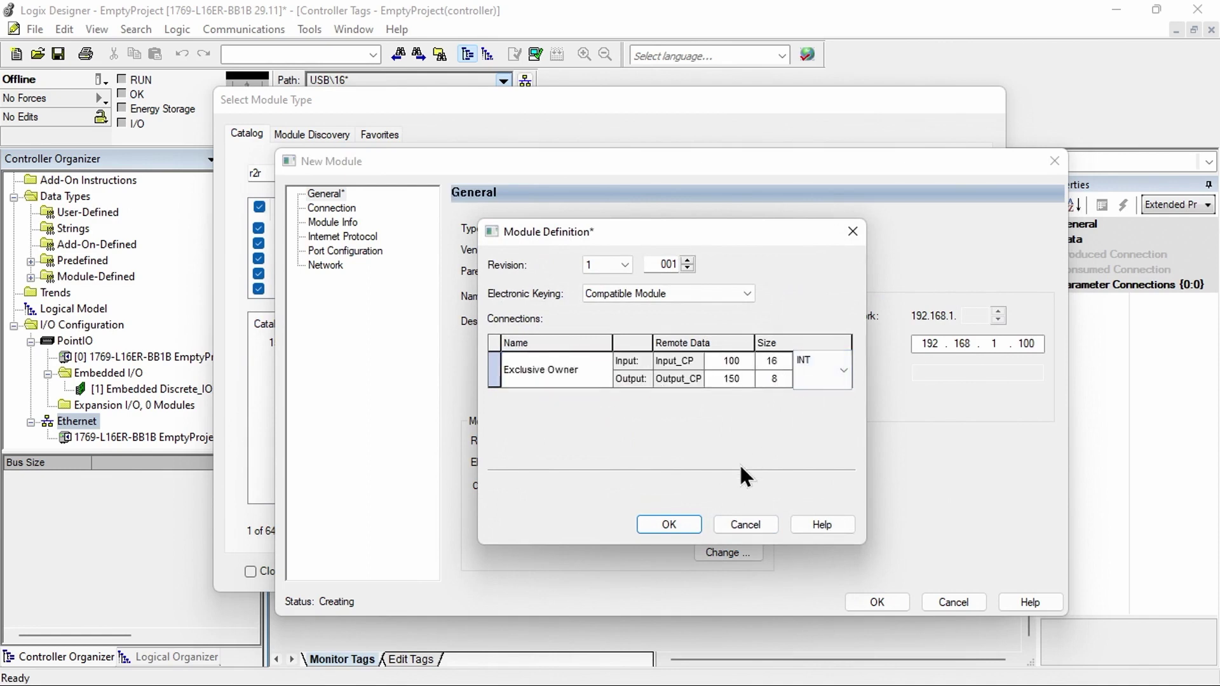
{"action": "left_click", "coordinate": [670, 524]}
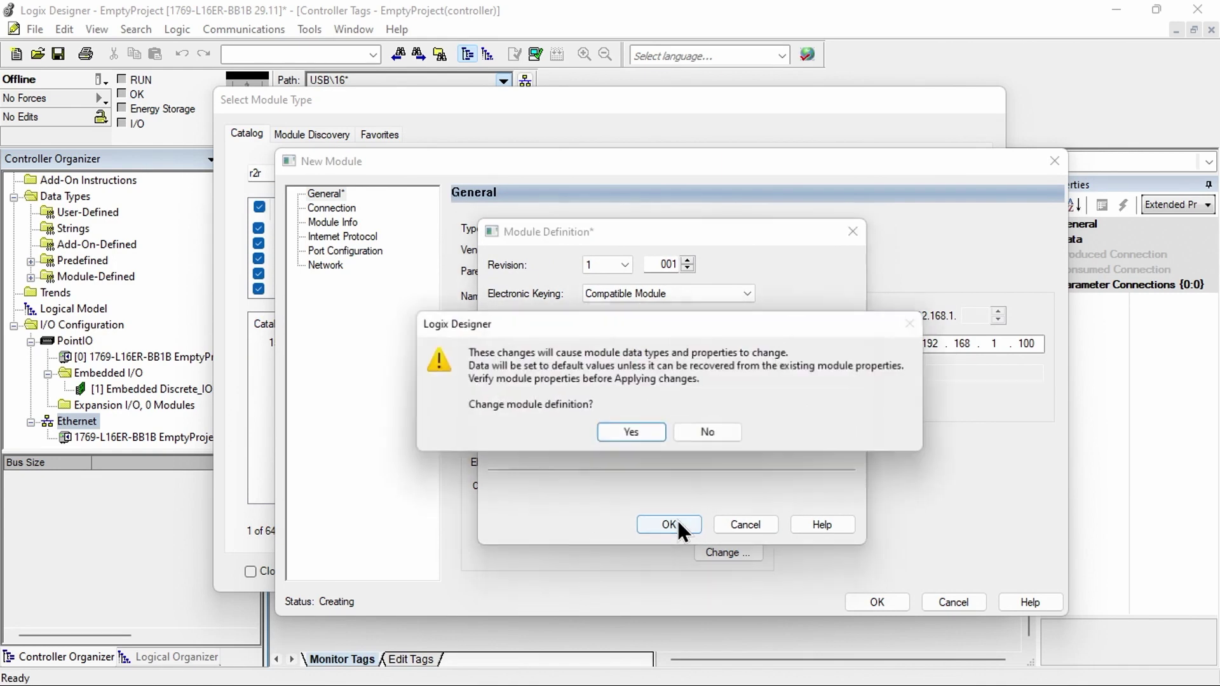
{"action": "left_click", "coordinate": [628, 431]}
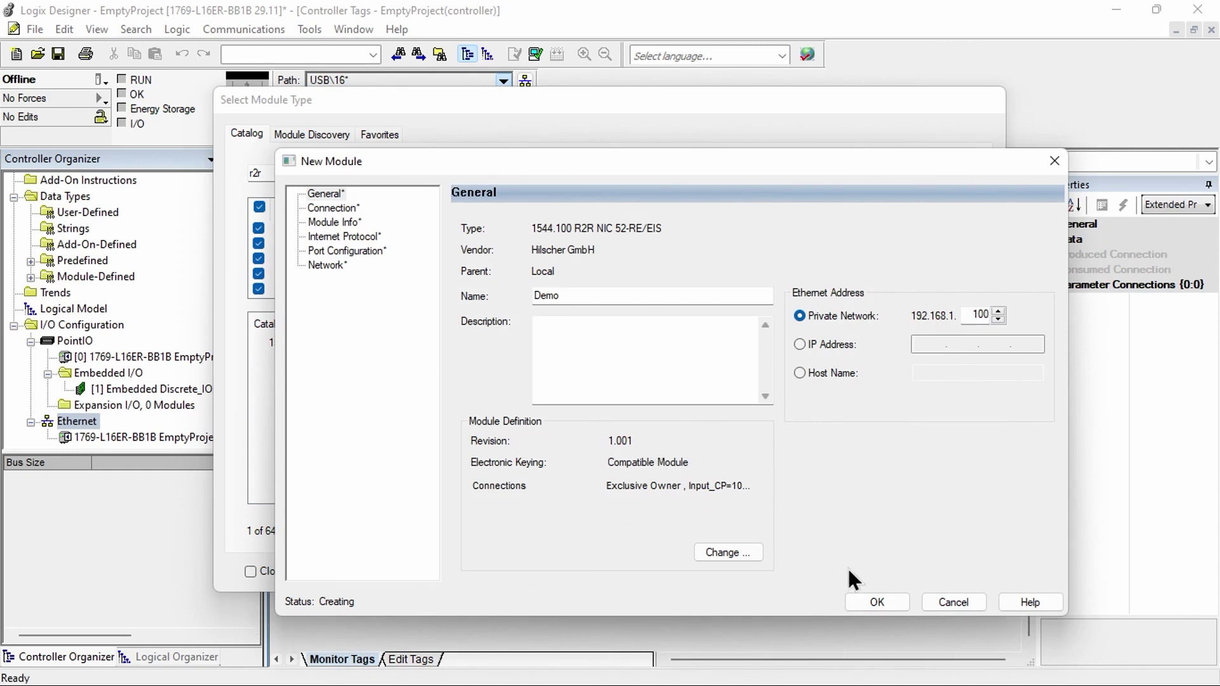
{"action": "left_click", "coordinate": [875, 597]}
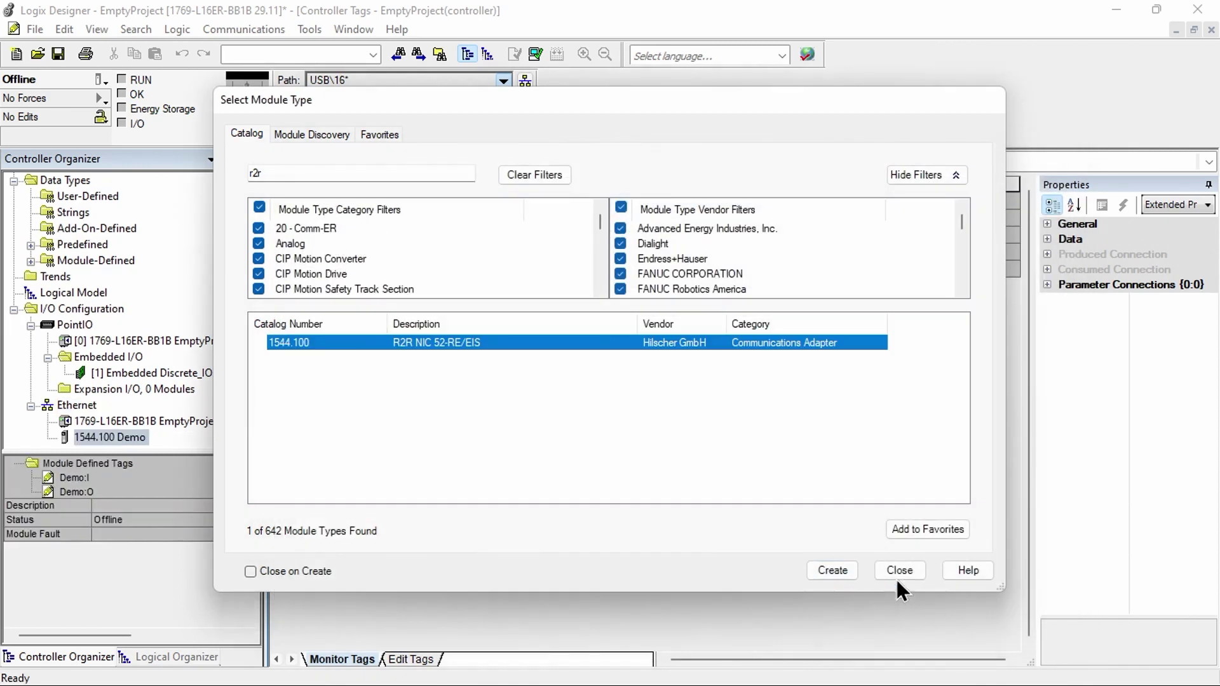
Step: Close the module catalog and expand Demo:I.Data to show its sixteen INT elements
{"action": "left_click", "coordinate": [902, 571]}
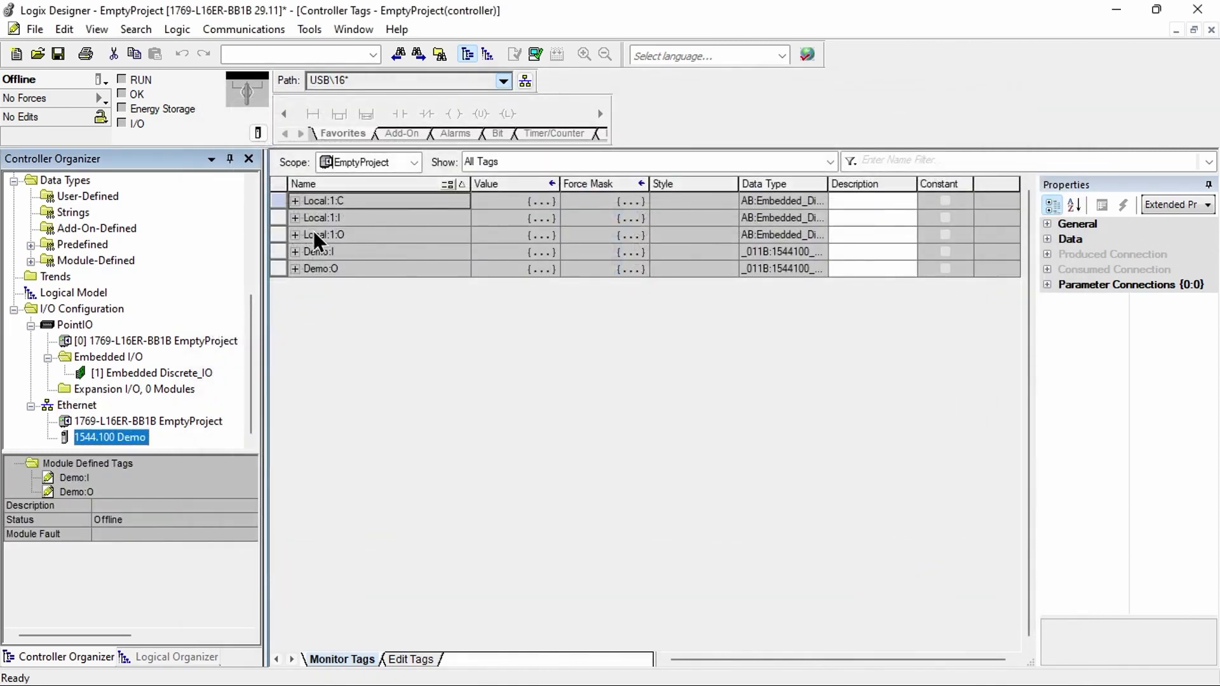
{"action": "left_click", "coordinate": [295, 251]}
{"action": "left_click", "coordinate": [306, 302]}
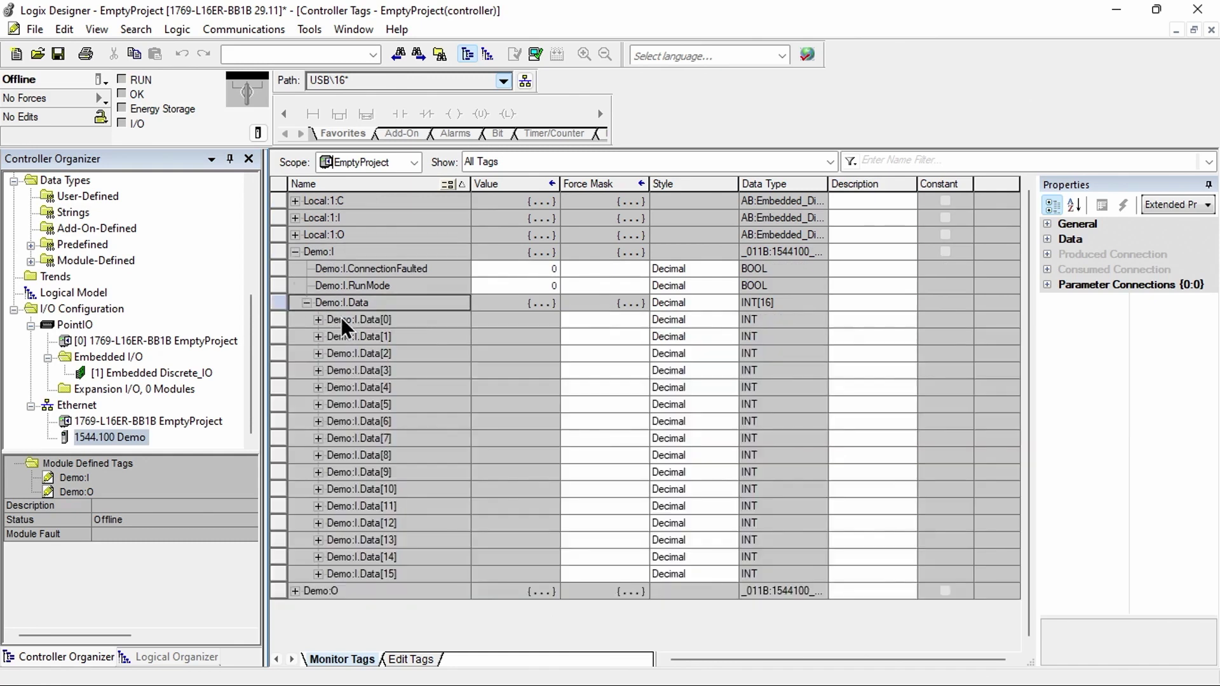